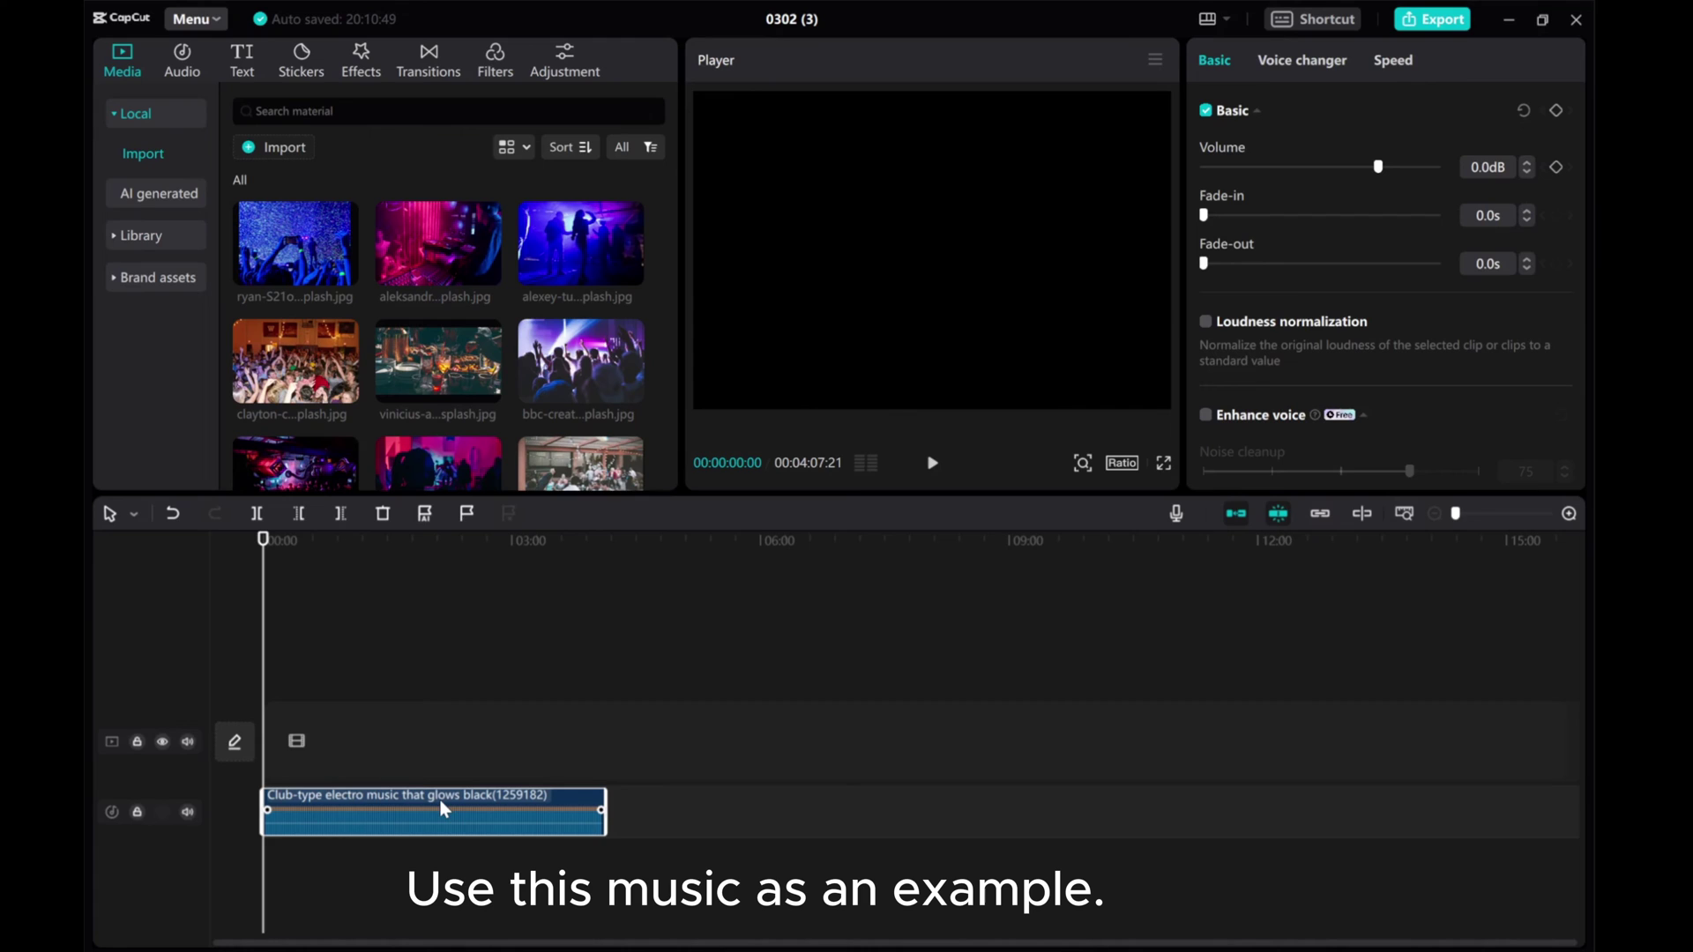
# Step: Preview the electro track, then bring up the Auto beat options None, Beat 1 and Beats 2
pyautogui.click(933, 464)
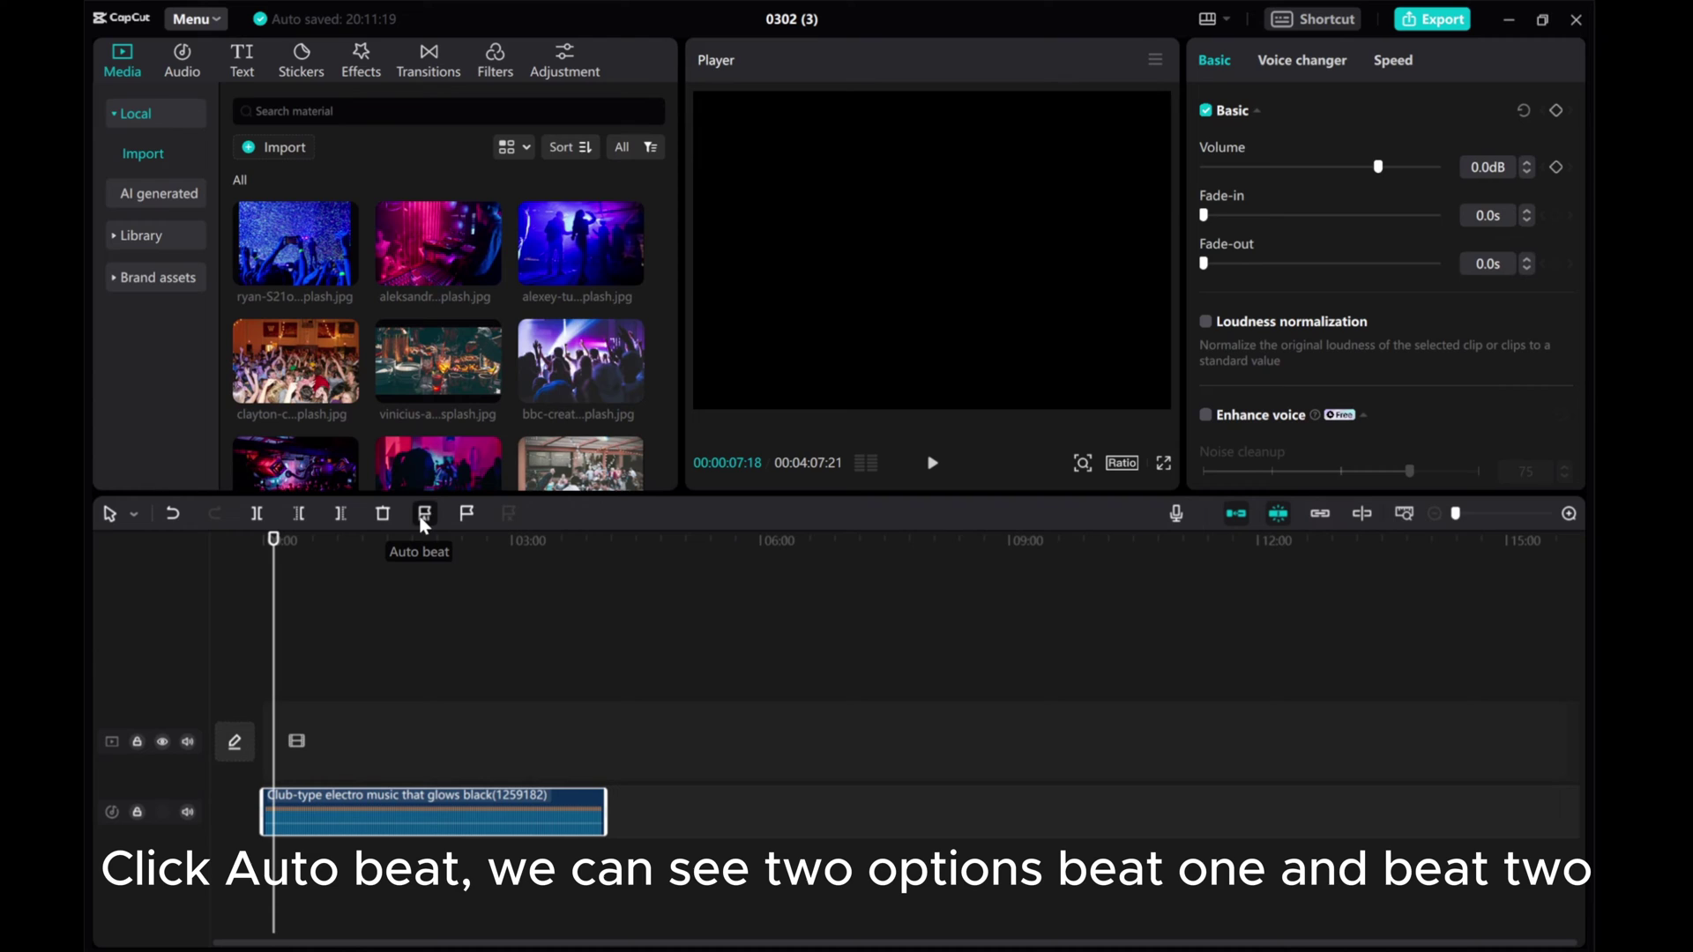
pyautogui.click(424, 515)
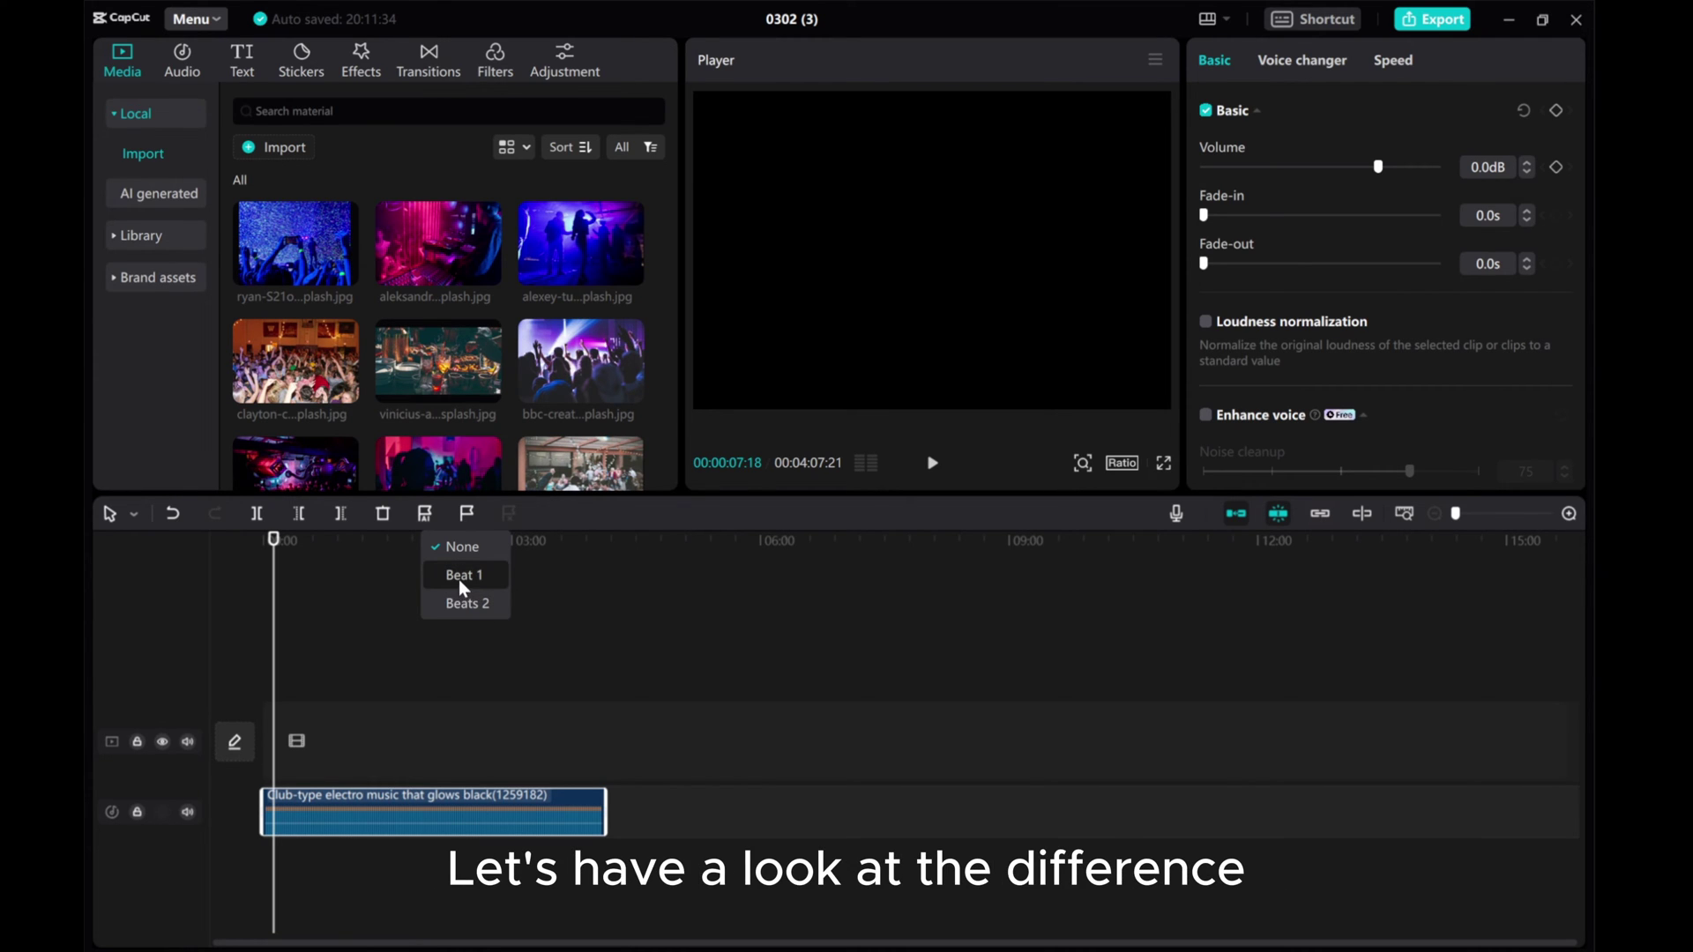
# Step: Mark Beat 1 beats, fit and zoom the timeline, then switch to denser Beats 2 markers
pyautogui.click(460, 582)
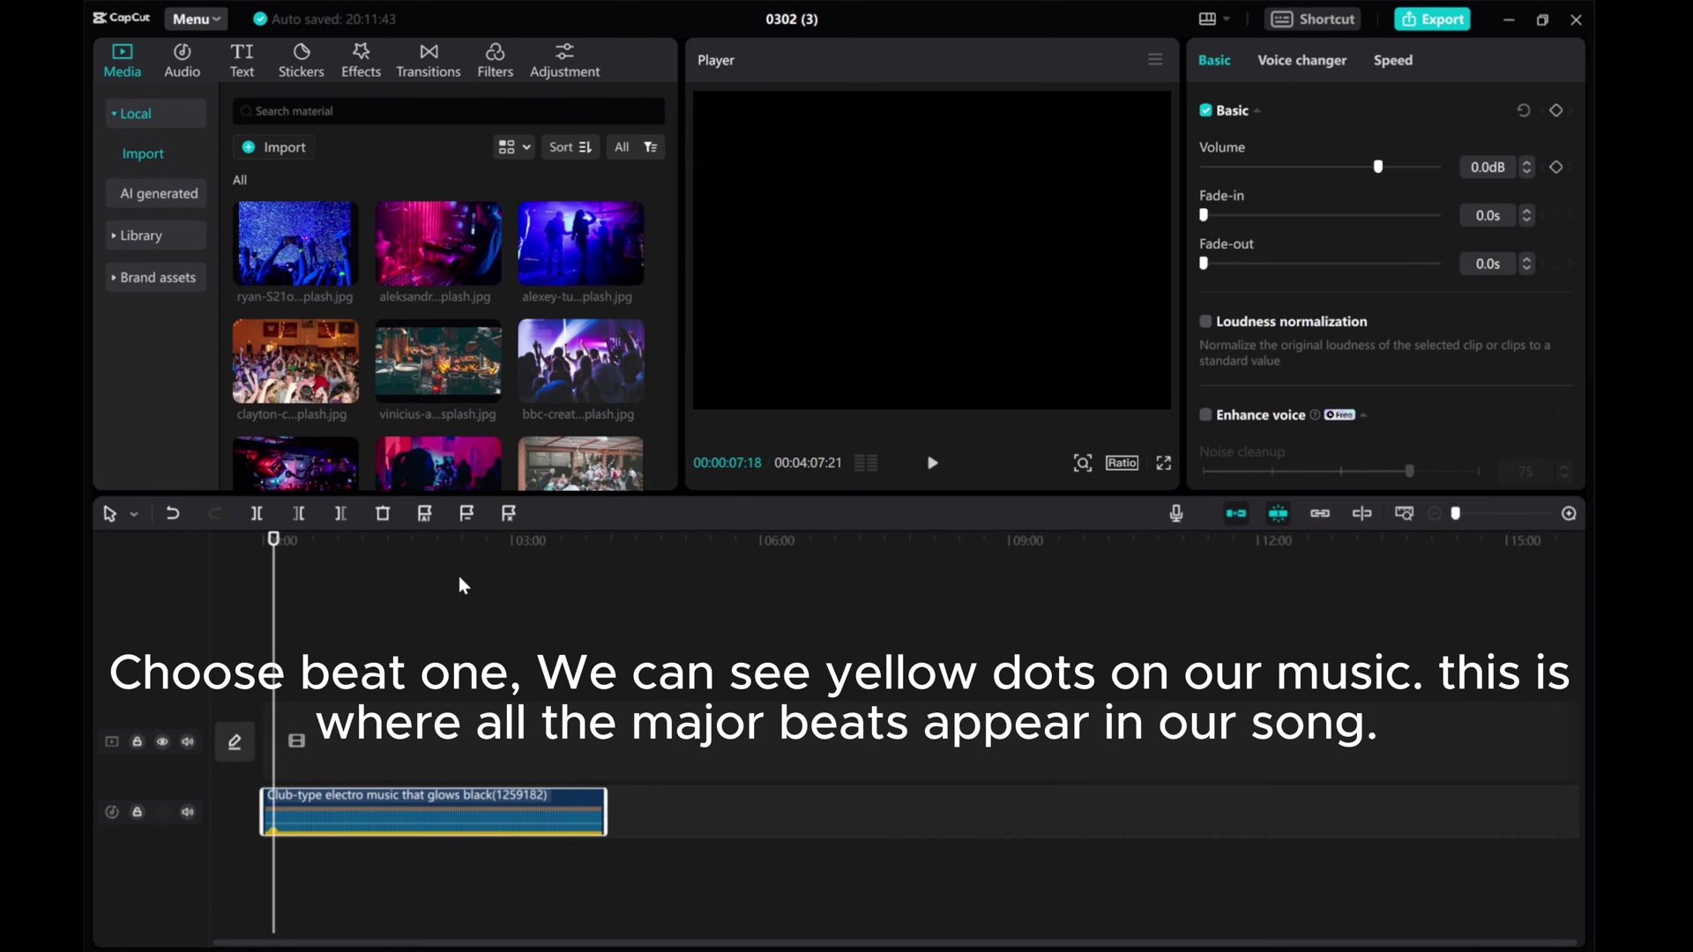
pyautogui.click(1405, 515)
pyautogui.moveTo(296, 568); pyautogui.dragTo(226, 571)
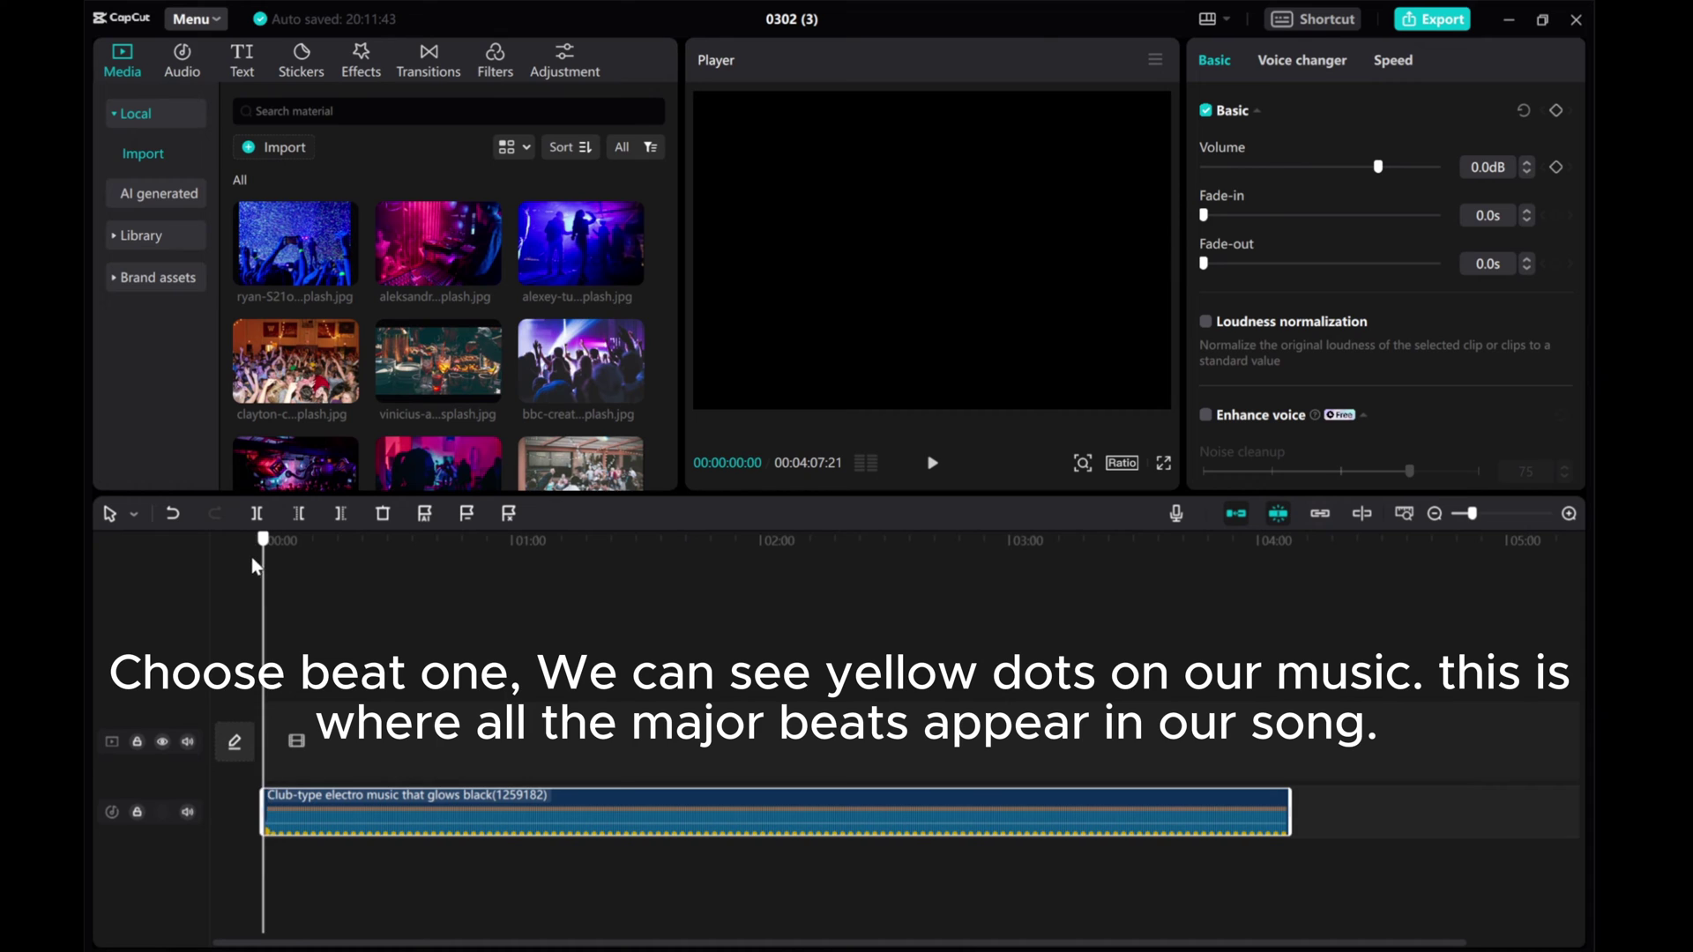
pyautogui.click(1569, 515)
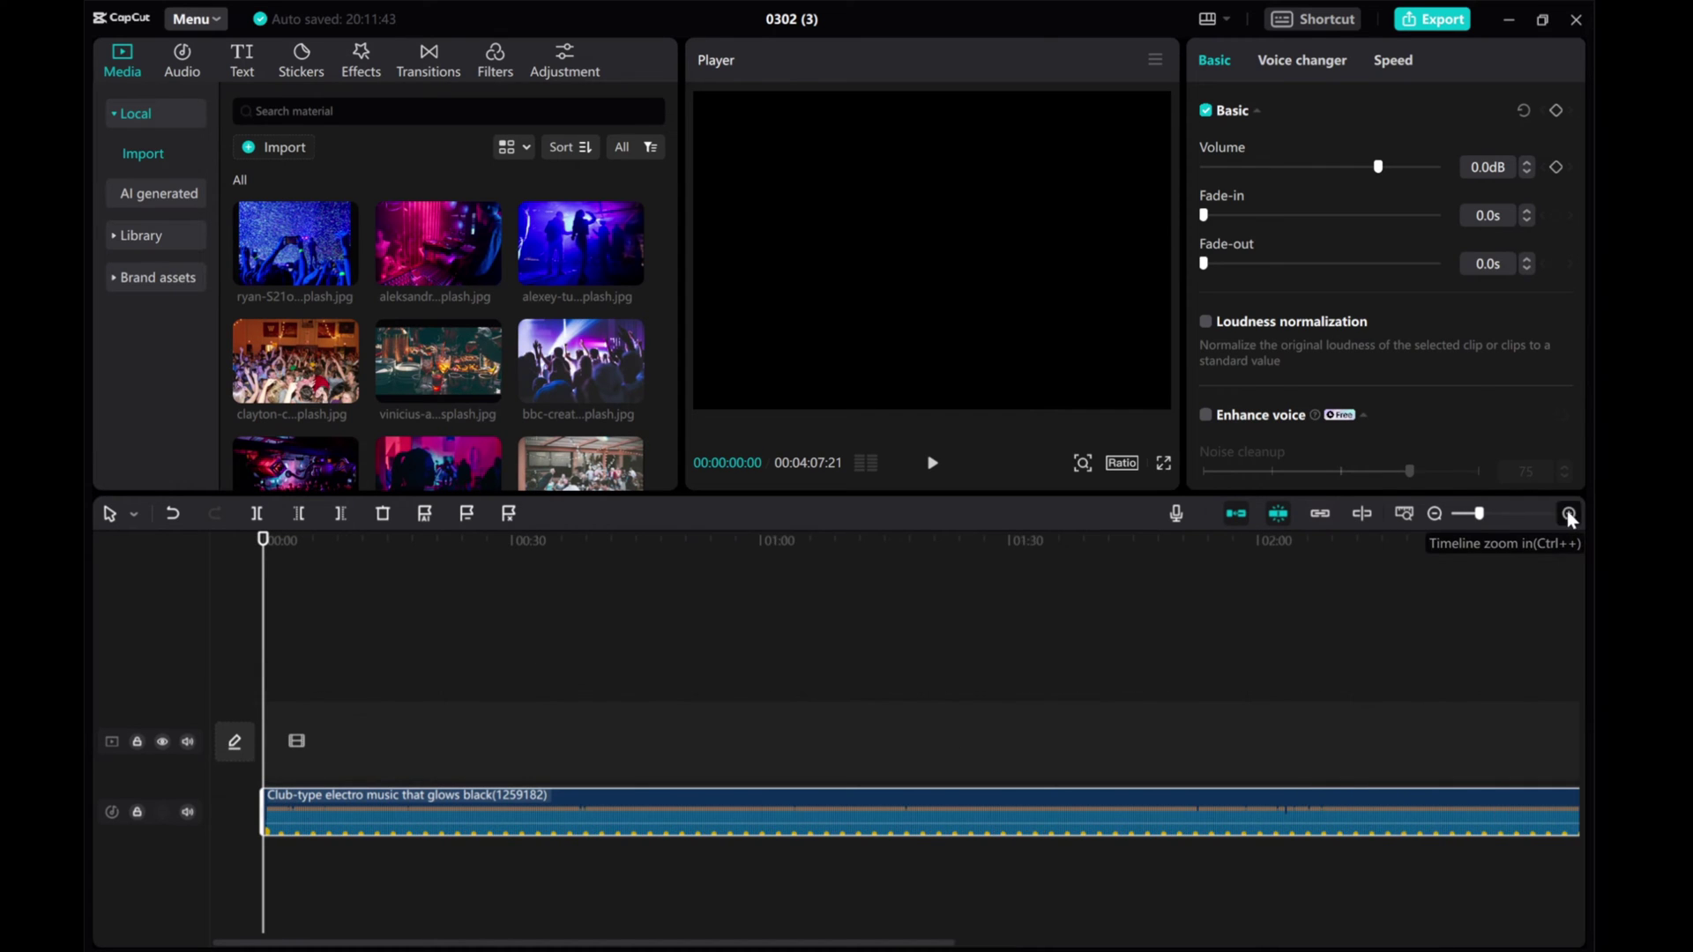
pyautogui.click(427, 519)
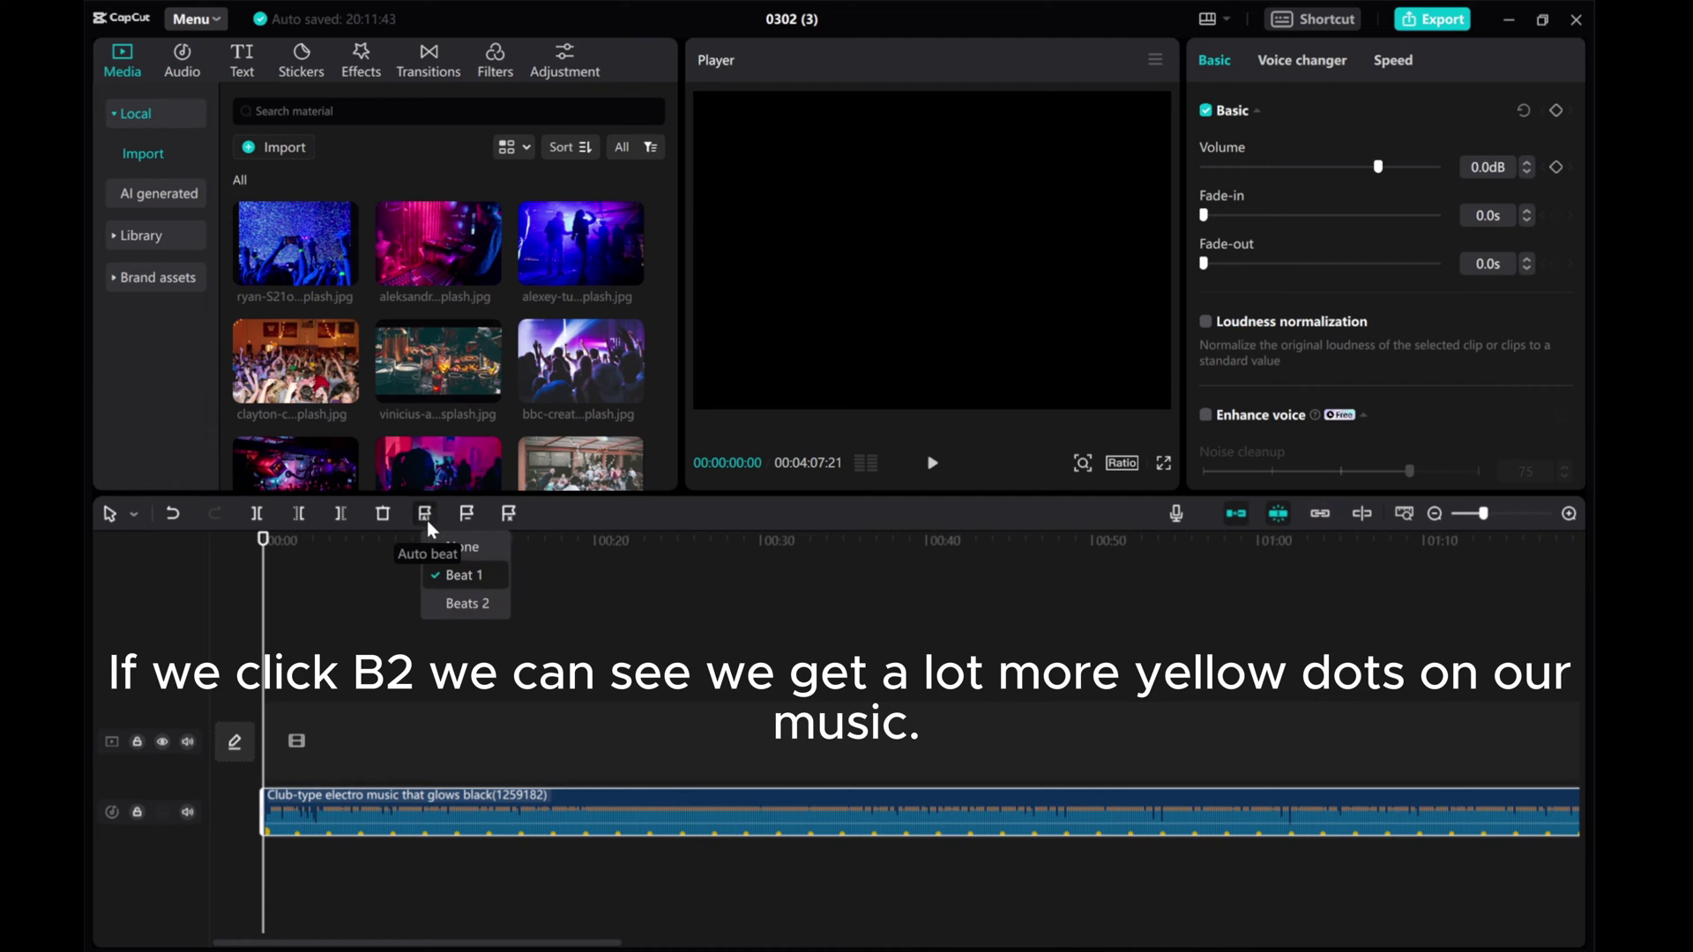
pyautogui.click(458, 604)
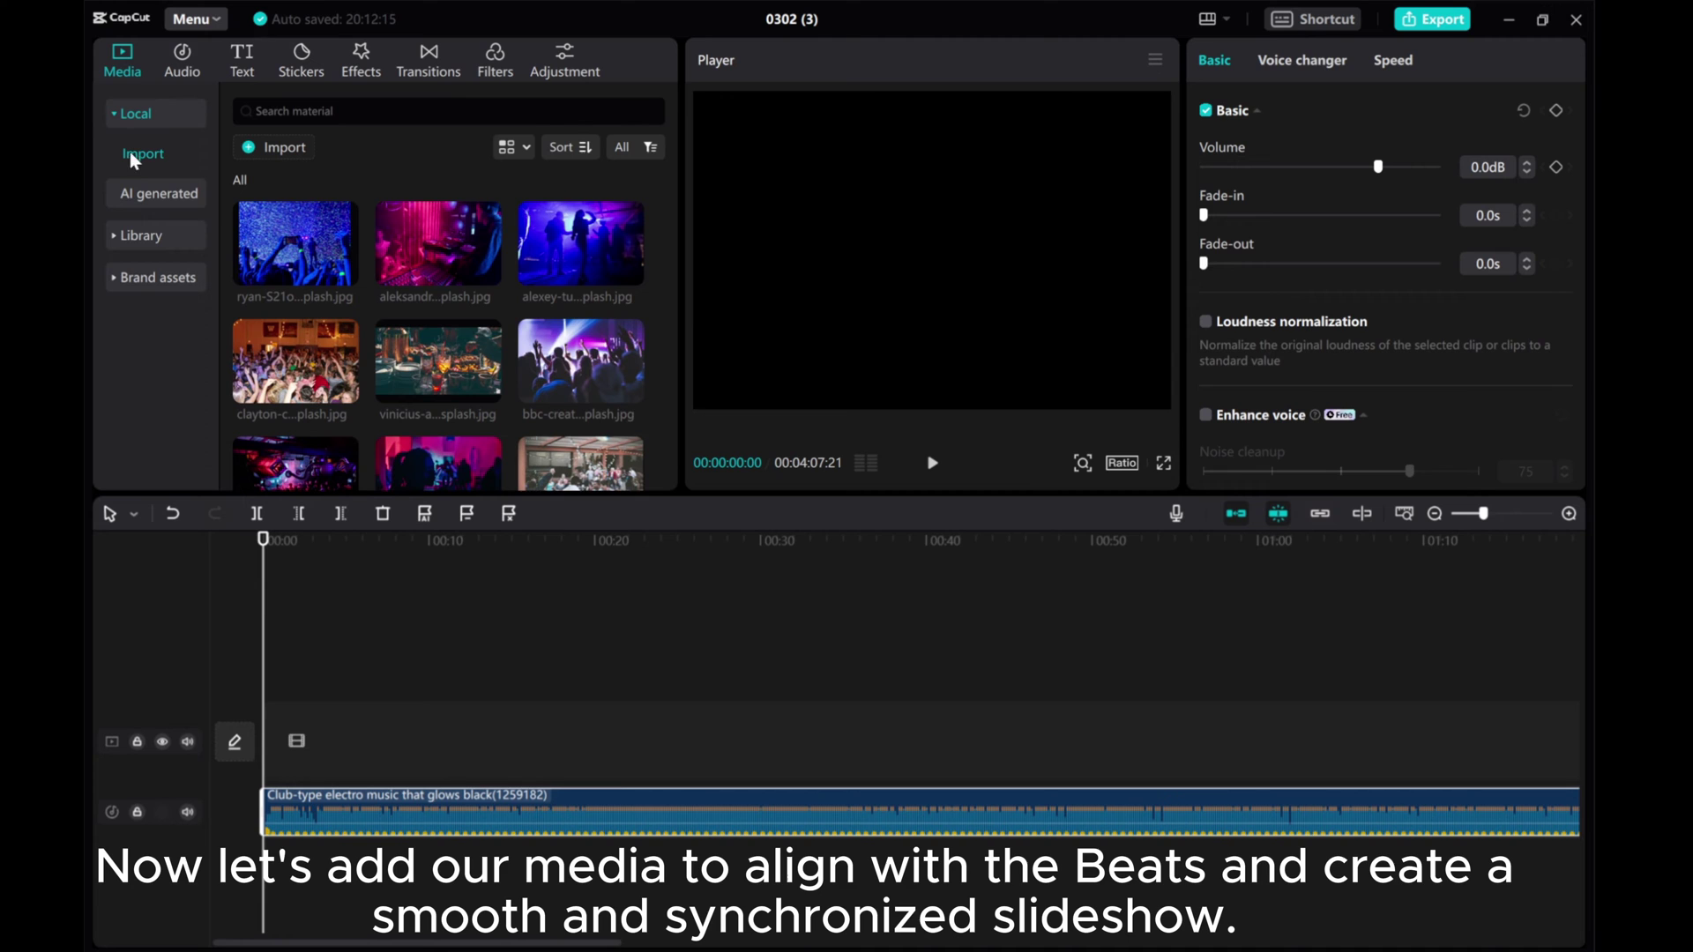
# Step: Place the party photos on the video track and trim the first clips to beat markers
pyautogui.moveTo(230, 228)
pyautogui.mouseDown()
pyautogui.moveTo(640, 479)
pyautogui.moveTo(458, 468)
pyautogui.moveTo(627, 483)
pyautogui.mouseUp()
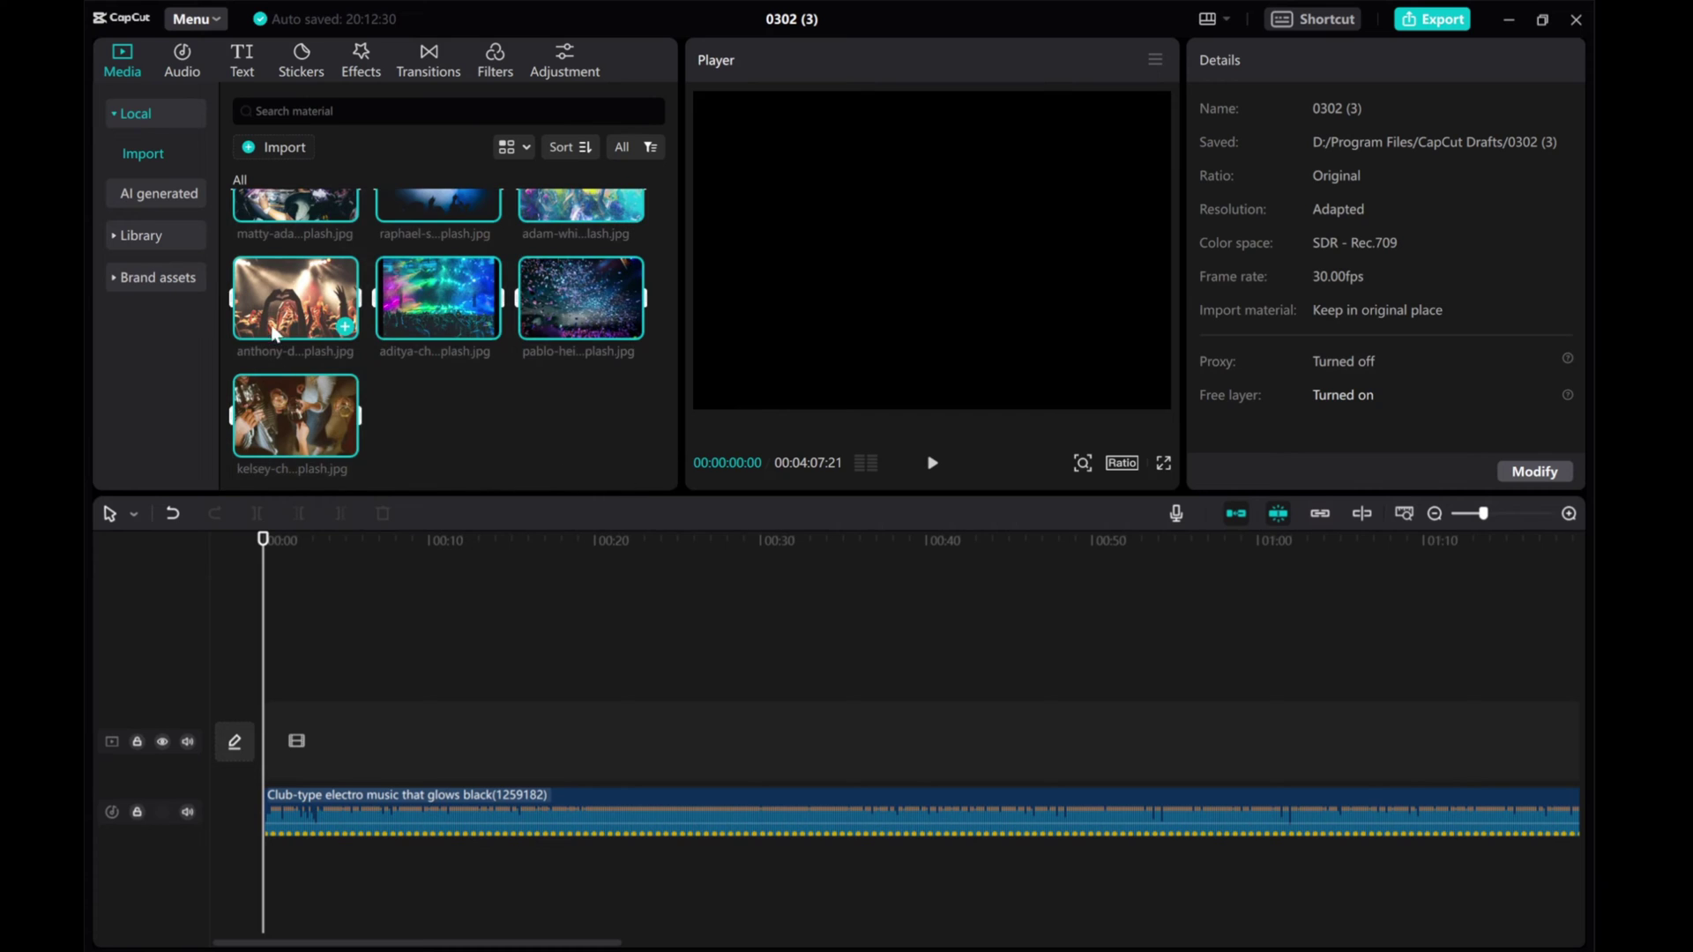
pyautogui.moveTo(271, 300); pyautogui.dragTo(259, 768)
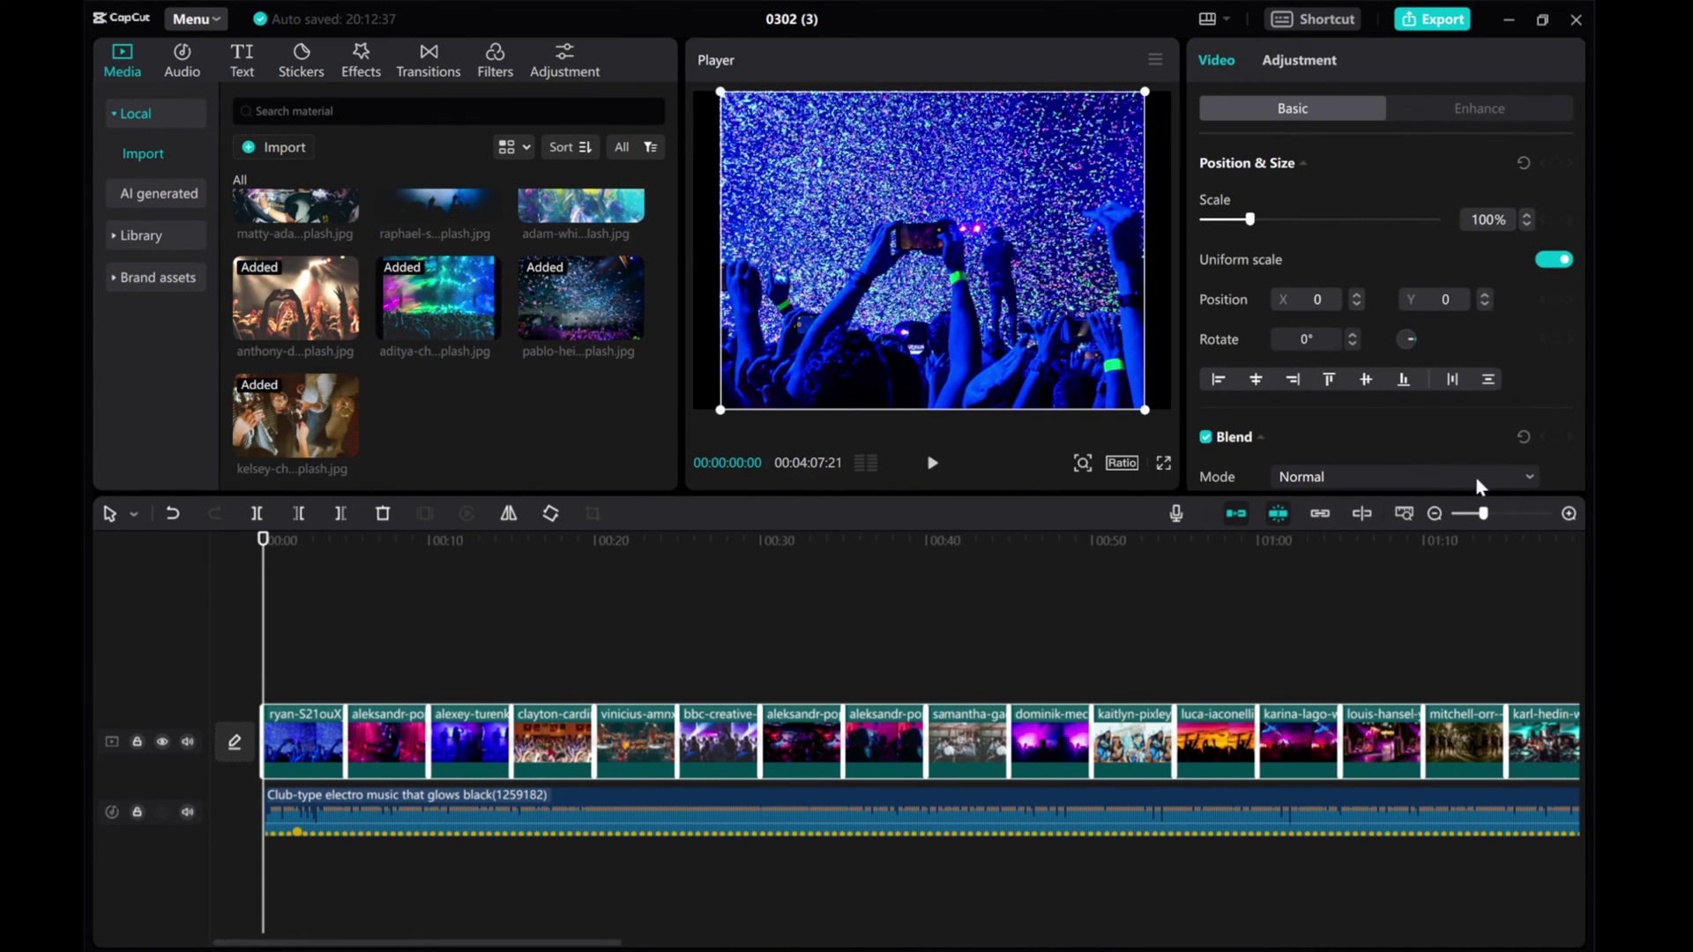
pyautogui.click(379, 740)
pyautogui.scroll(3, 388, 736)
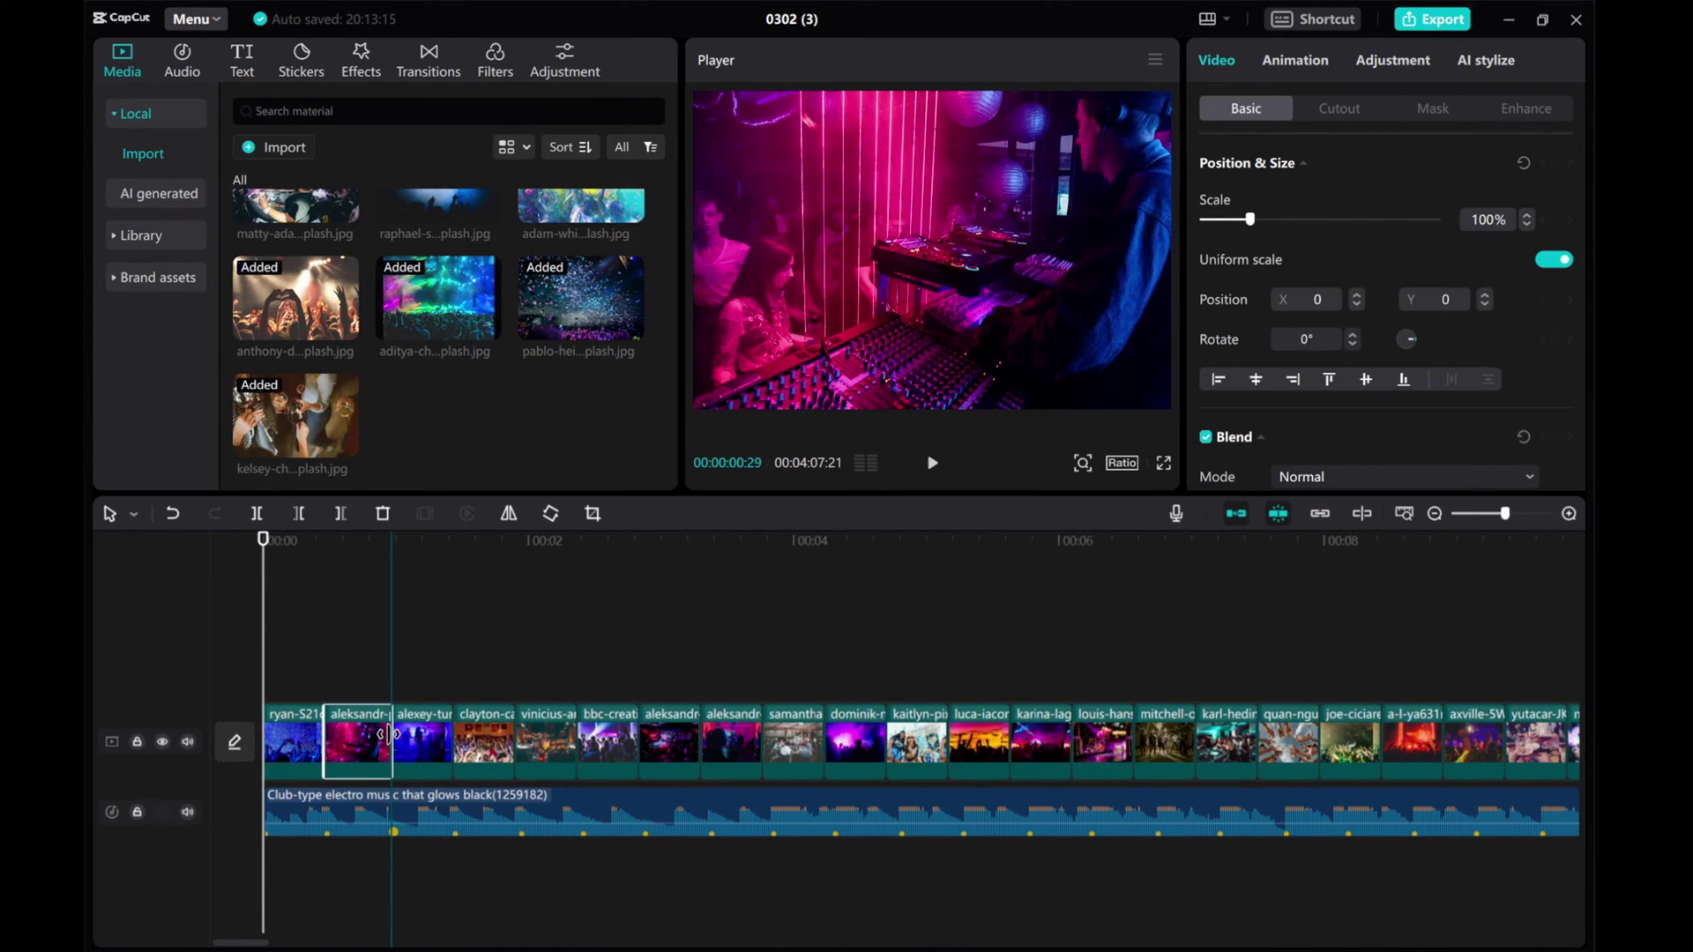
pyautogui.click(399, 739)
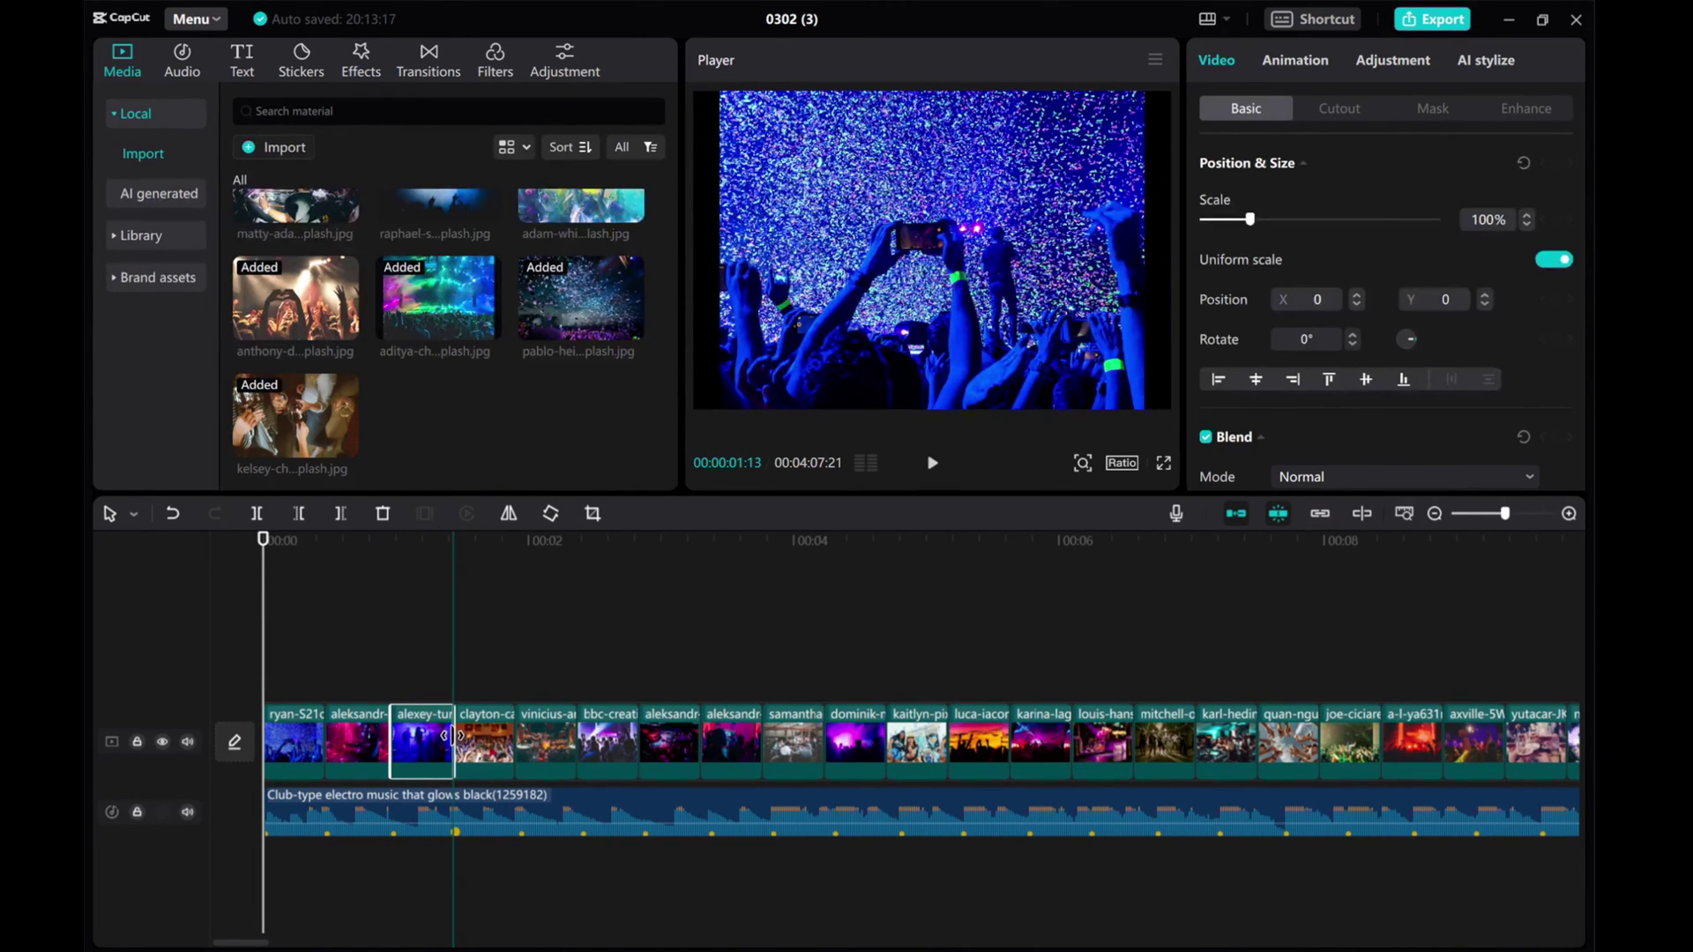
pyautogui.click(505, 741)
pyautogui.moveTo(509, 734); pyautogui.dragTo(497, 733)
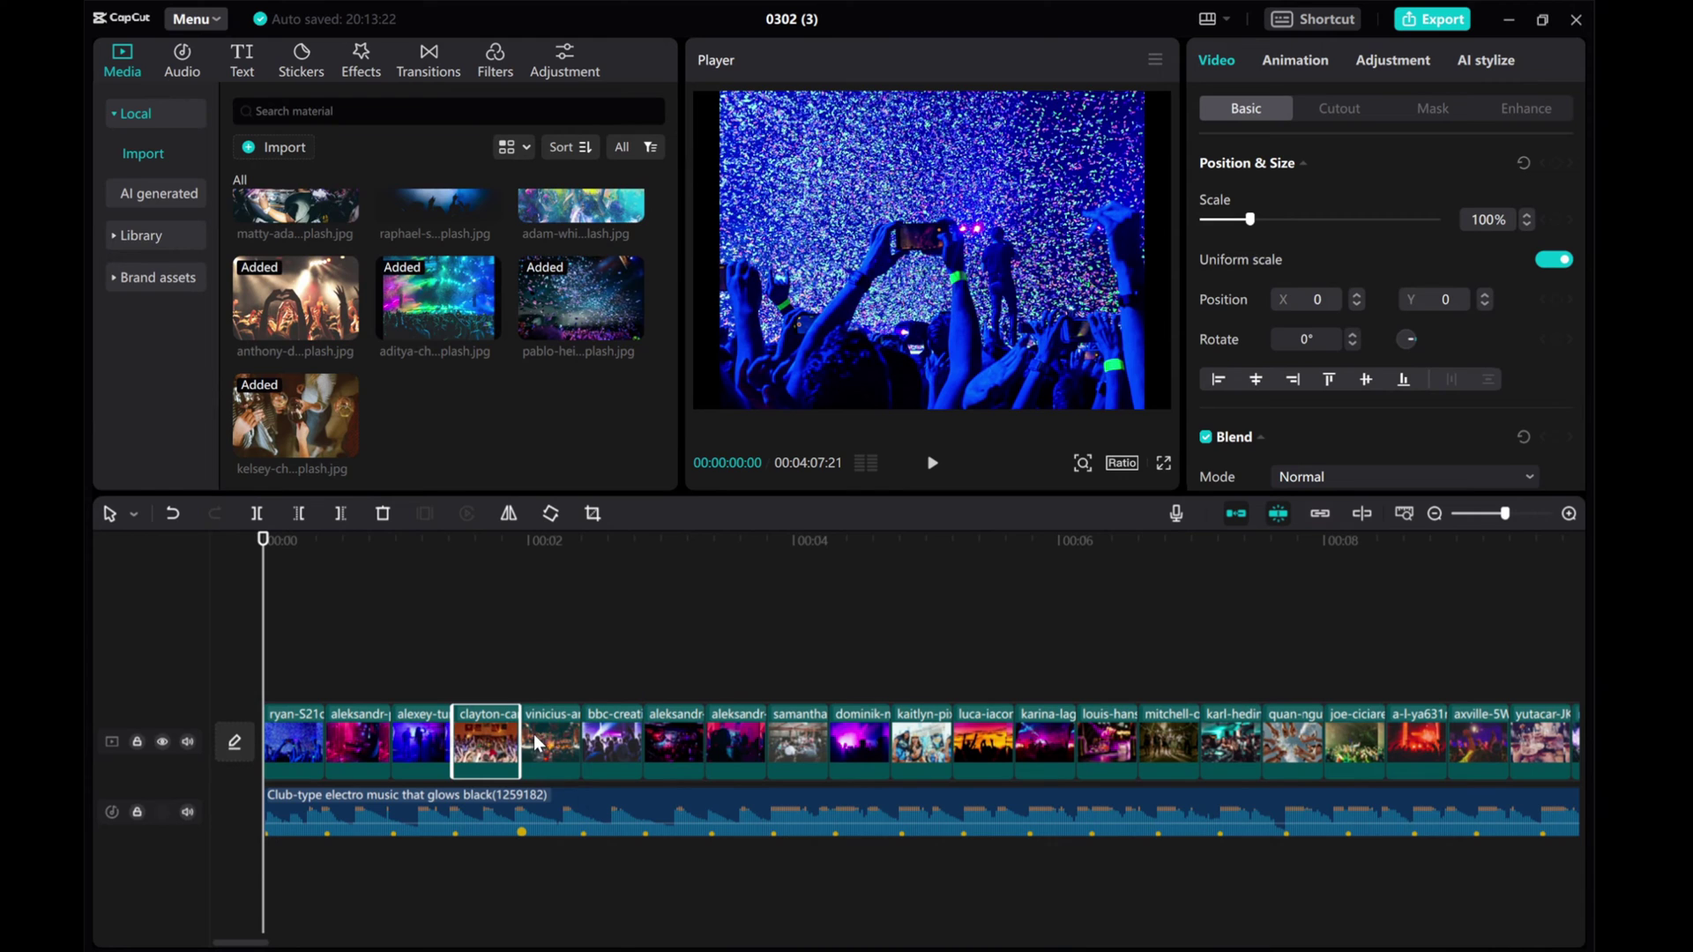
pyautogui.click(560, 741)
# Step: Align the middle photo clips, eighth through twentieth, to their beat dots
pyautogui.click(624, 748)
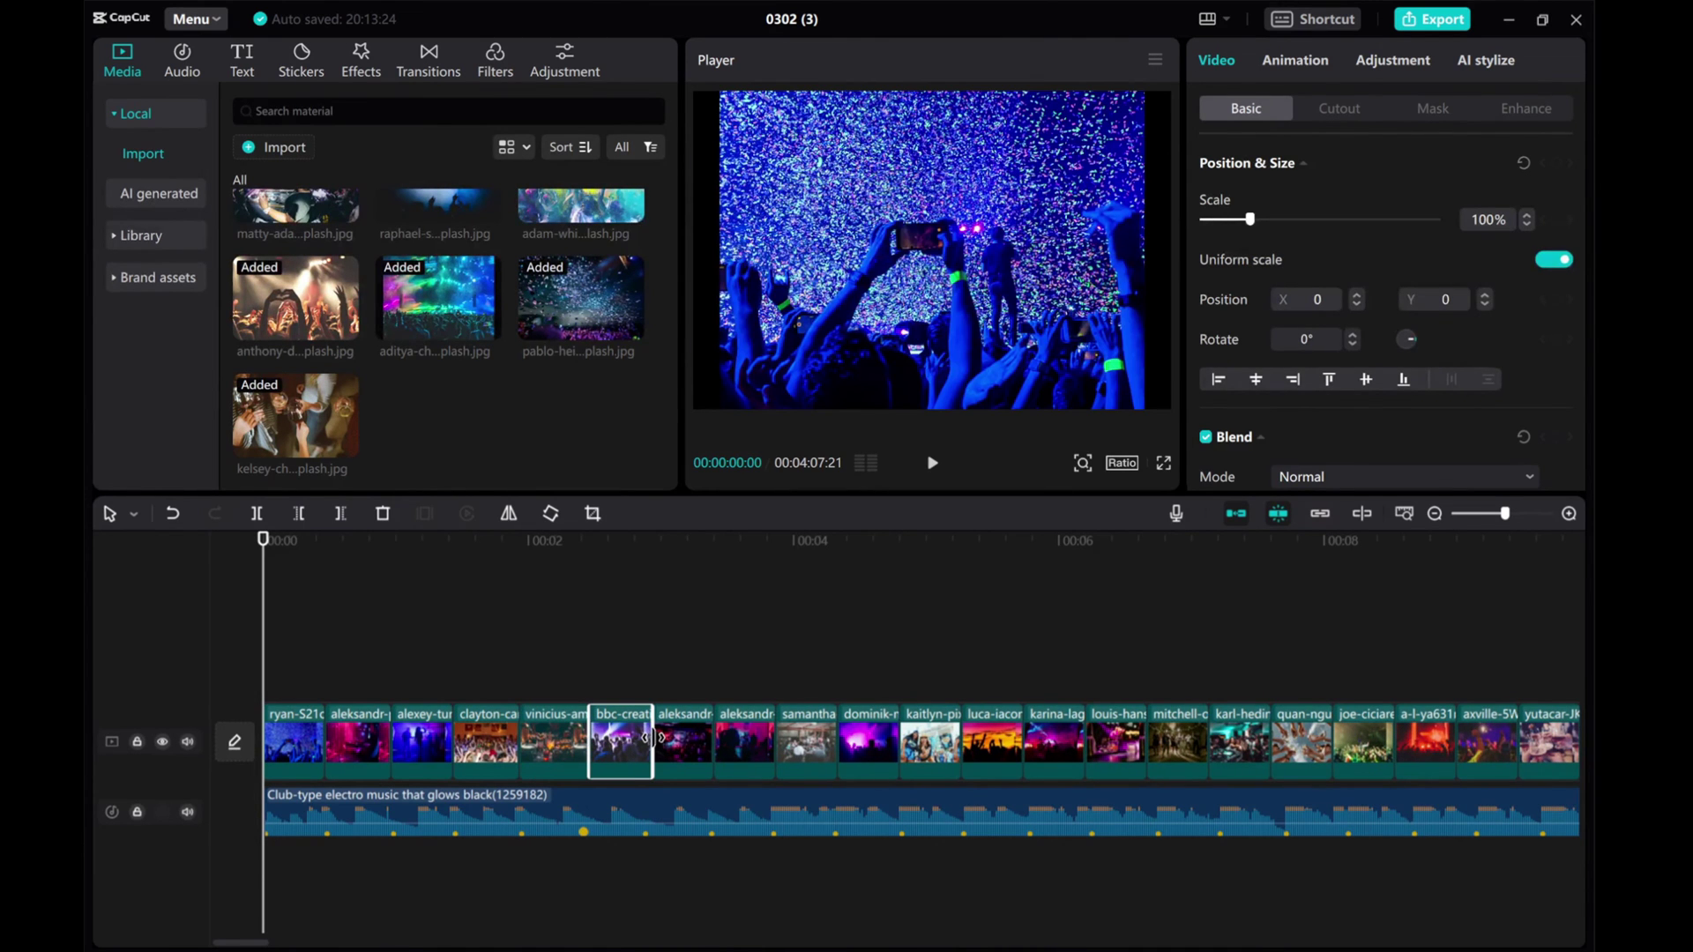
pyautogui.moveTo(653, 741); pyautogui.dragTo(710, 740)
pyautogui.click(740, 741)
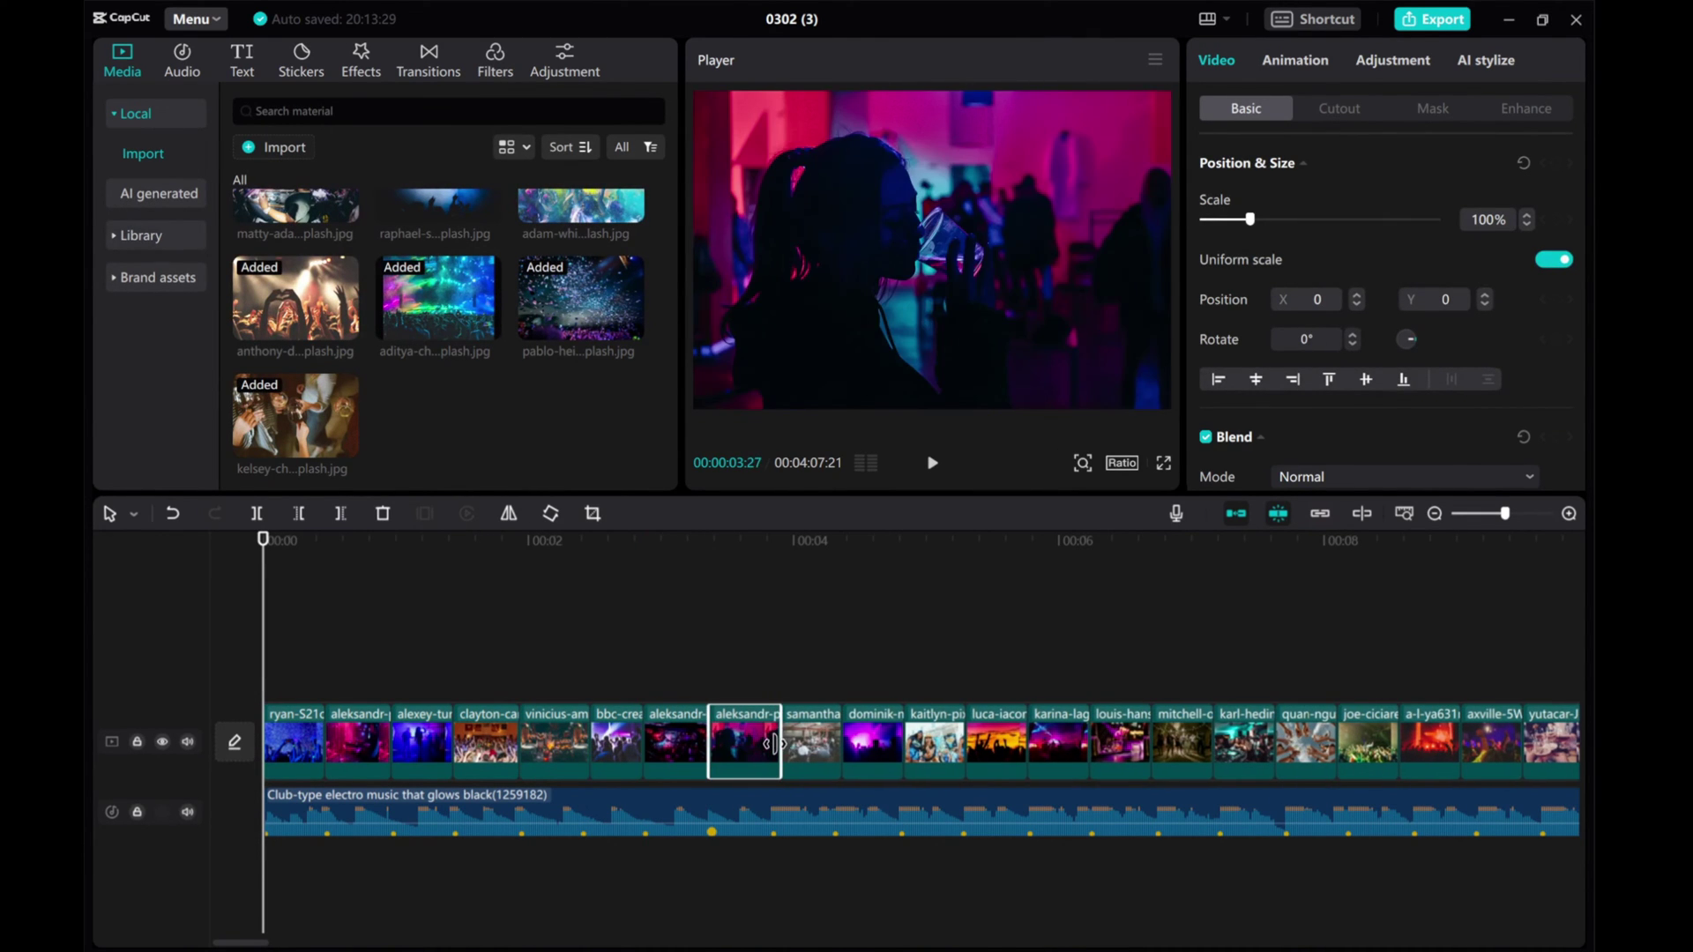
pyautogui.click(802, 740)
pyautogui.click(865, 741)
pyautogui.click(933, 740)
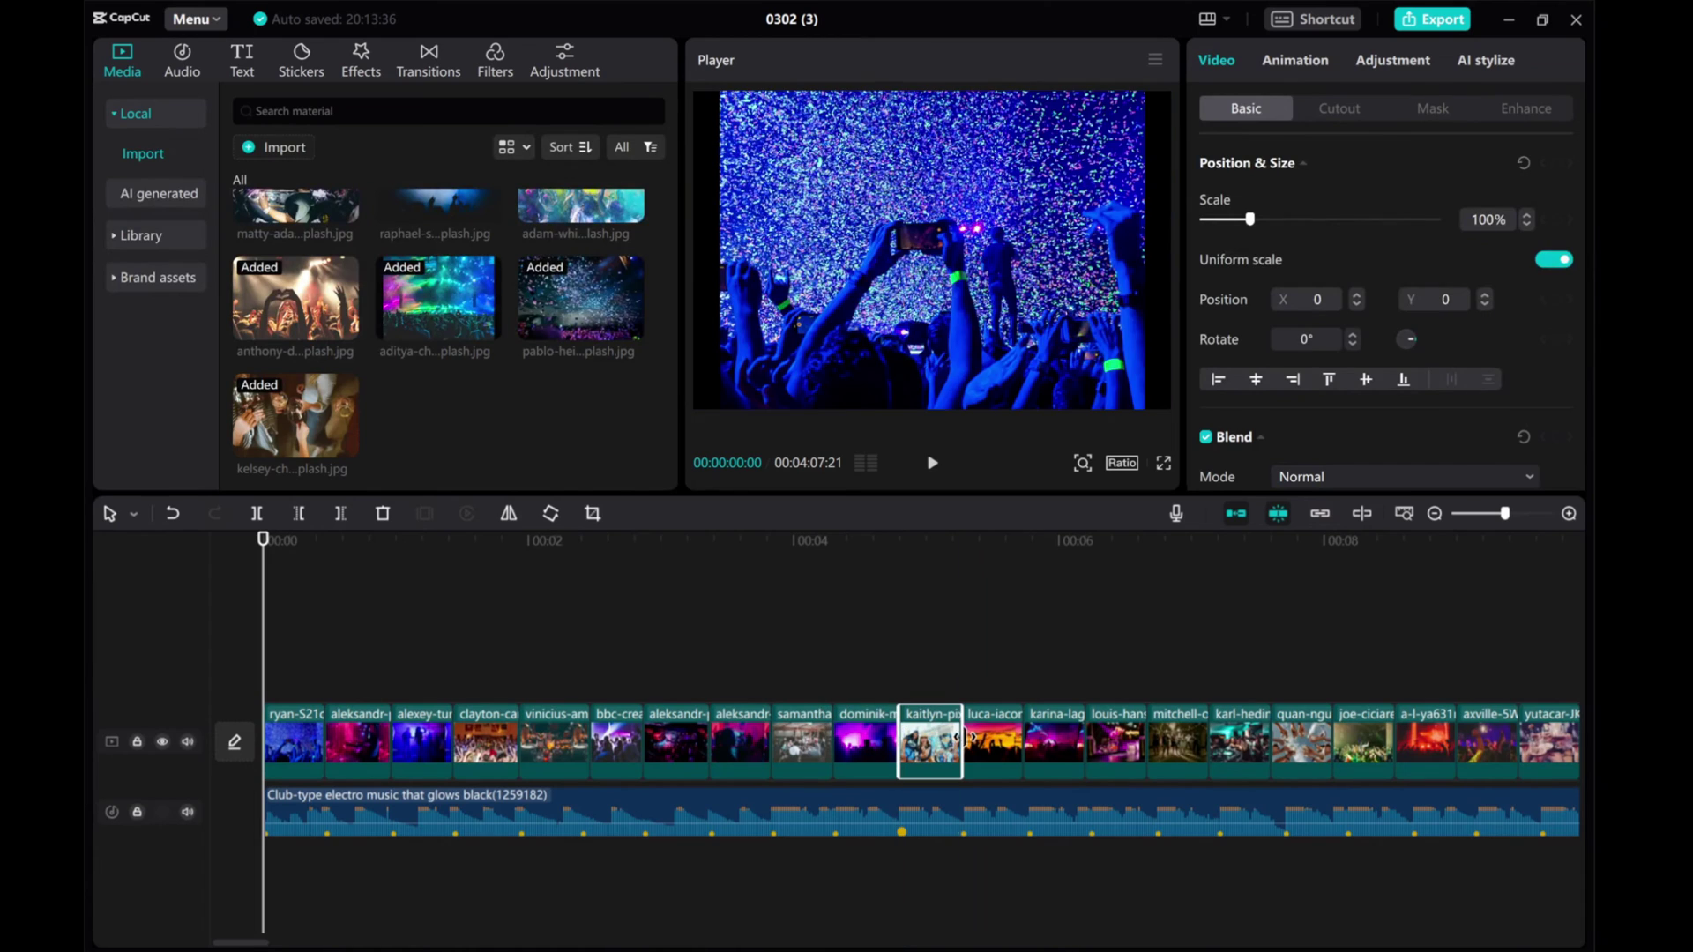
pyautogui.click(1022, 748)
pyautogui.click(1137, 745)
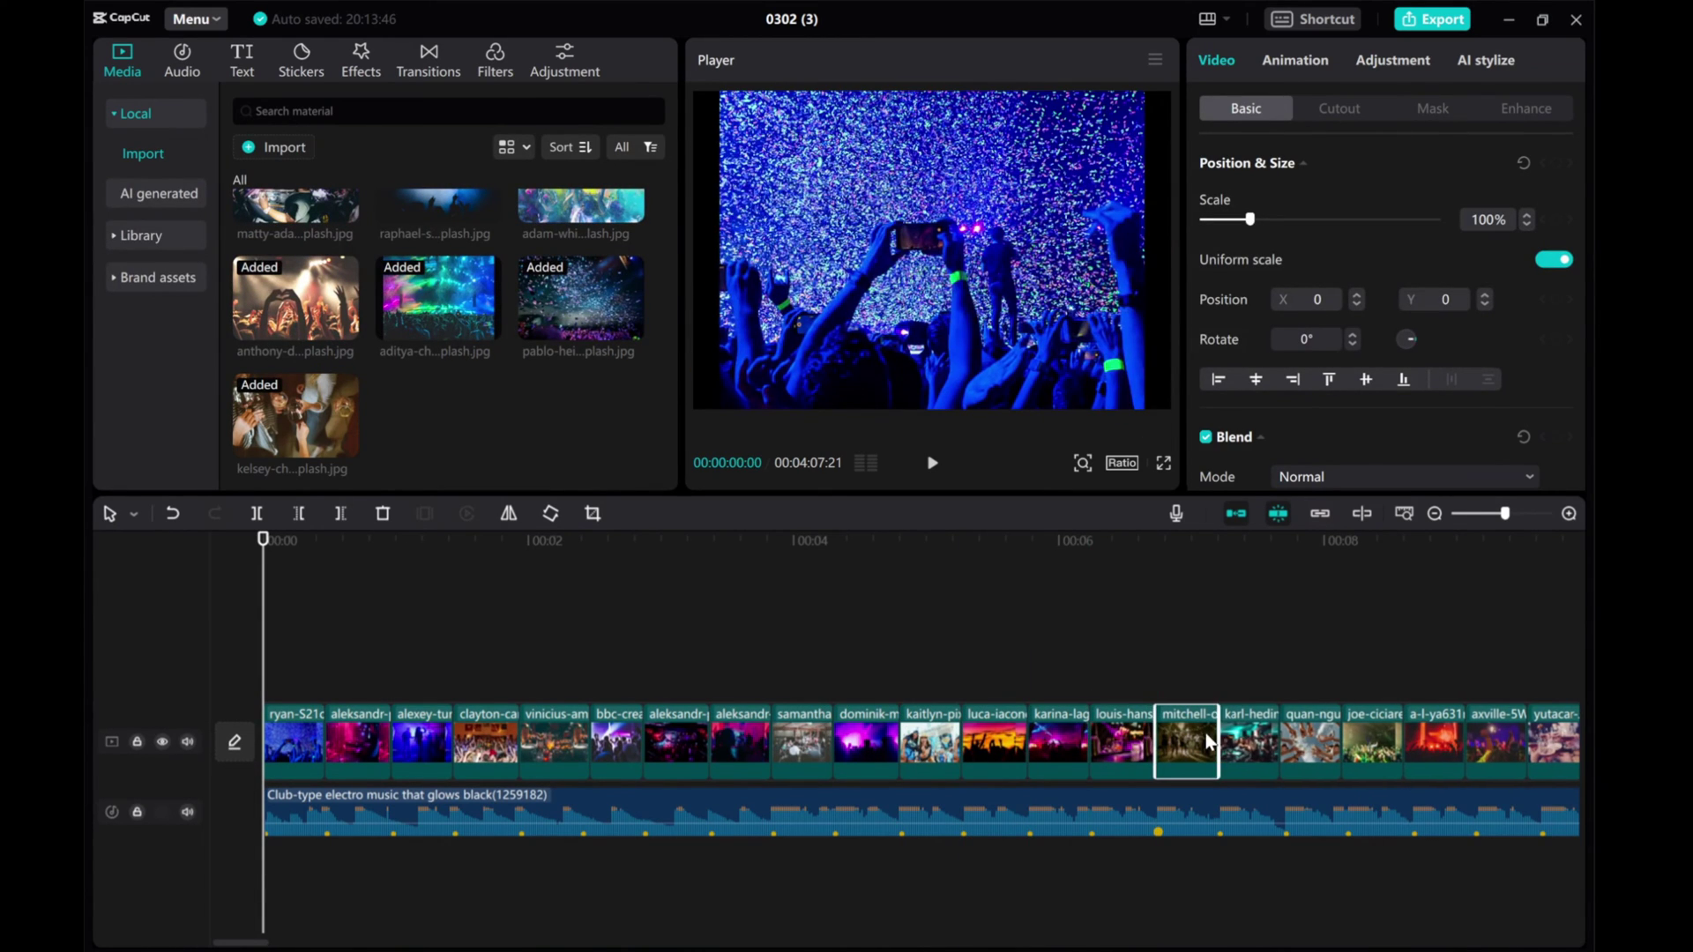
pyautogui.click(1250, 745)
pyautogui.click(1314, 745)
pyautogui.click(1378, 745)
pyautogui.click(1446, 743)
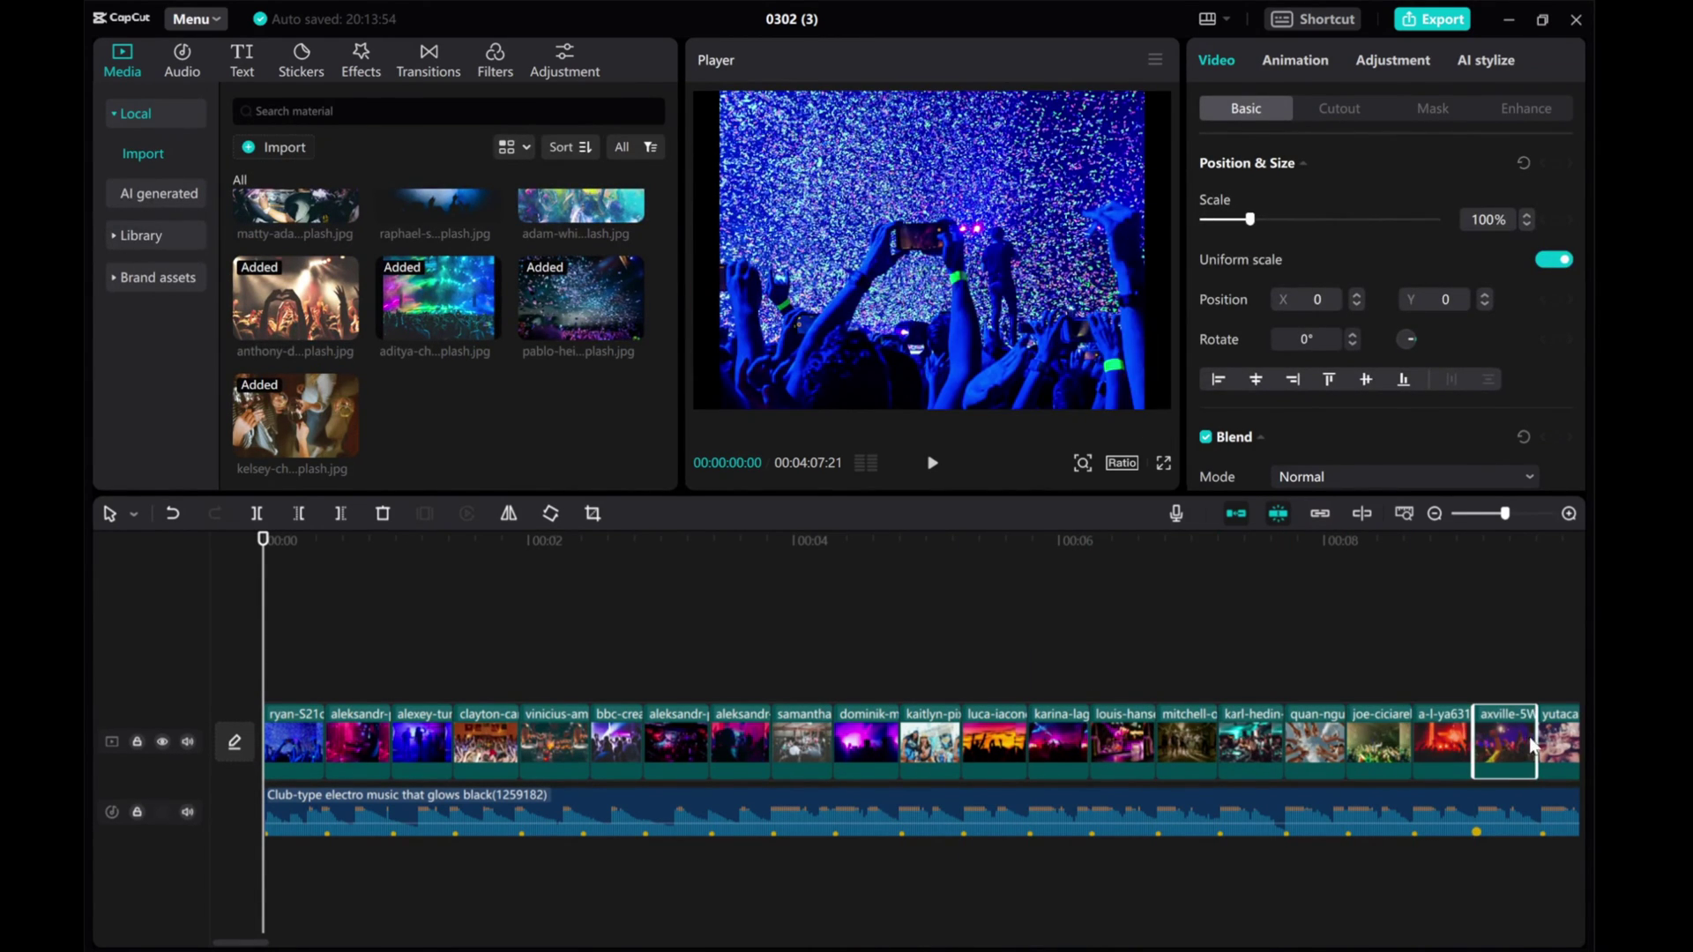
pyautogui.click(1507, 743)
# Step: Stretch the final photo clips onto their beat dots and zoom the timeline out
pyautogui.moveTo(245, 941); pyautogui.dragTo(286, 941)
pyautogui.click(529, 745)
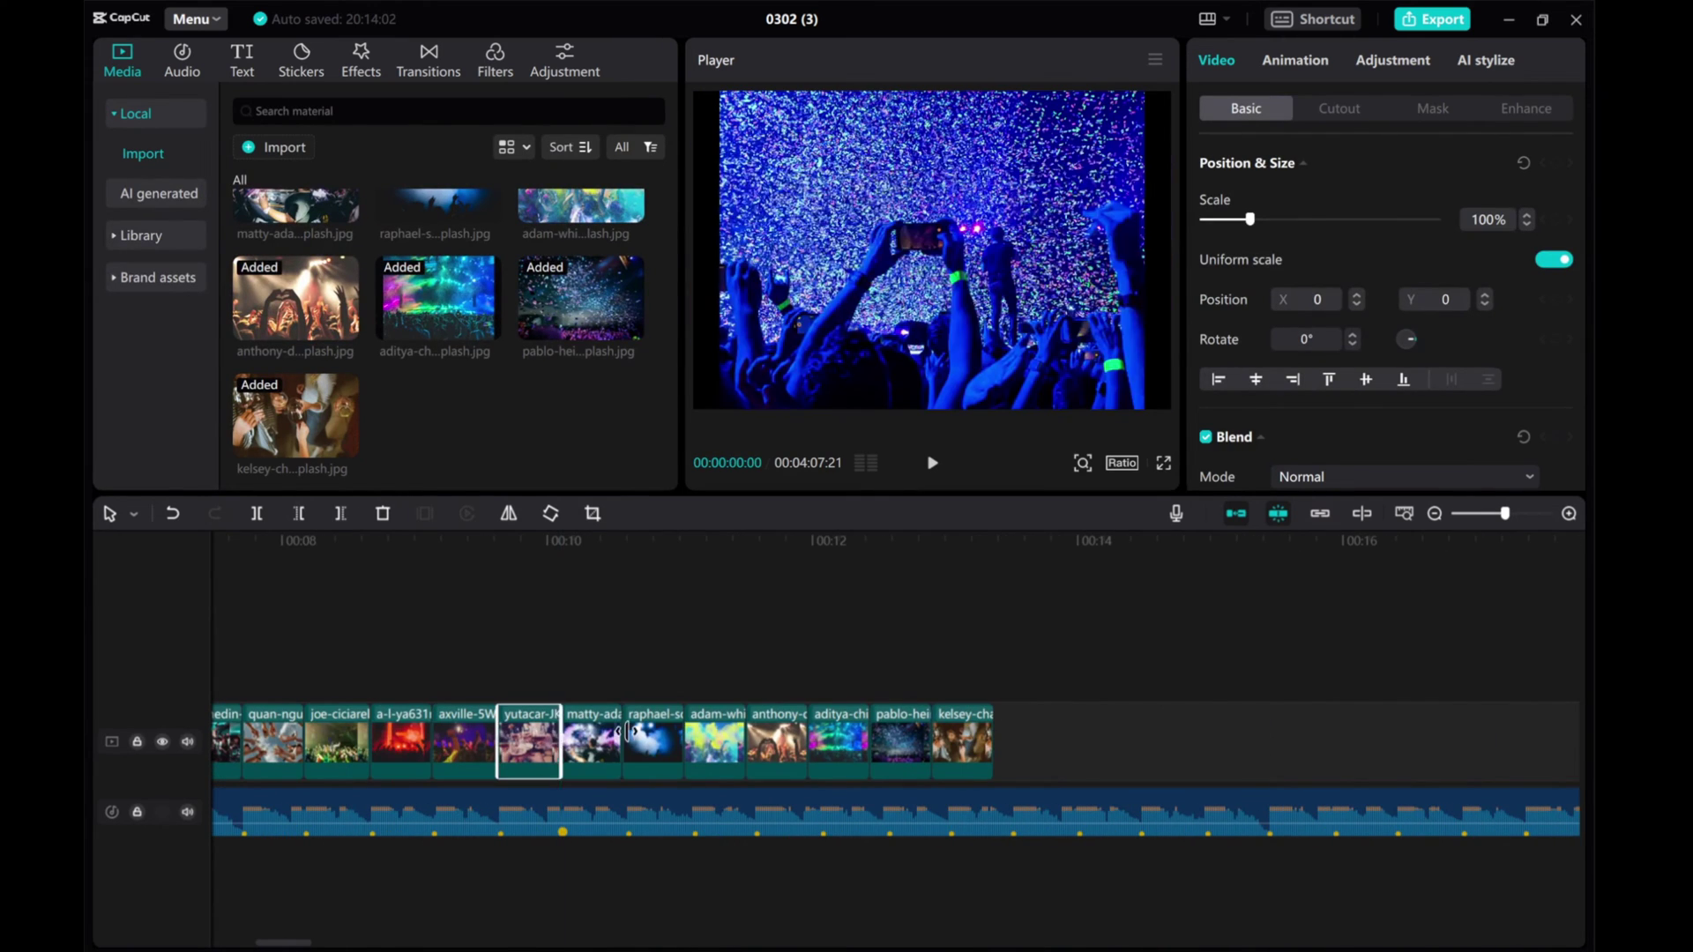
pyautogui.moveTo(622, 741); pyautogui.dragTo(761, 740)
pyautogui.moveTo(822, 736); pyautogui.dragTo(887, 741)
pyautogui.click(882, 740)
pyautogui.click(945, 752)
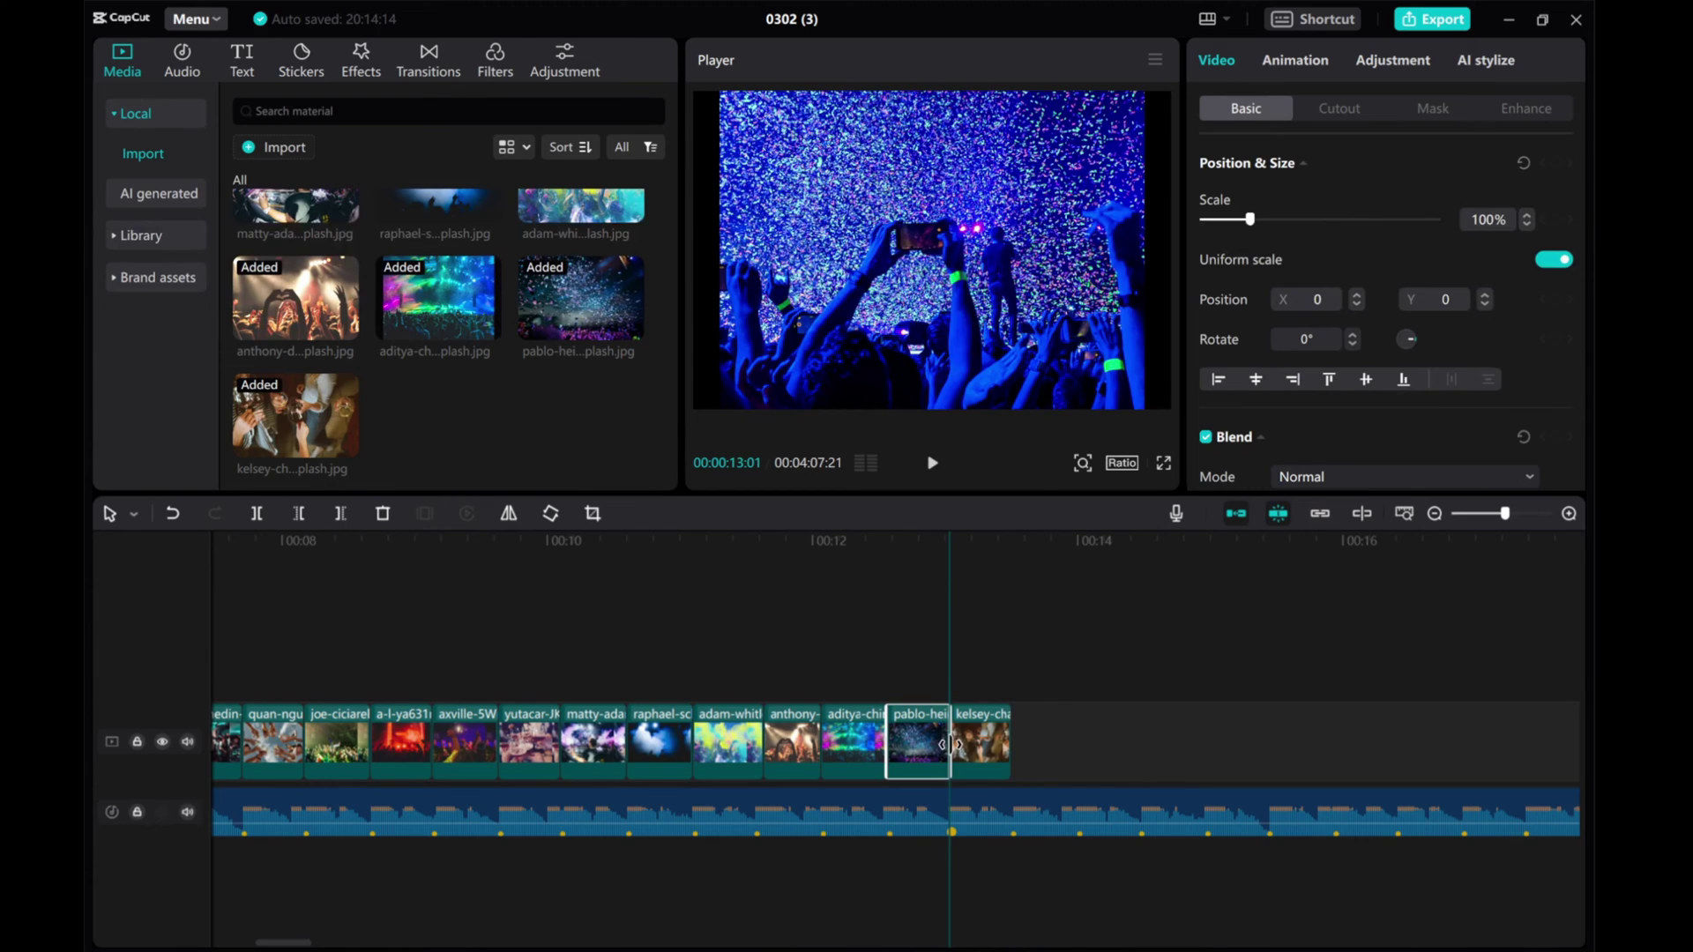
pyautogui.click(979, 745)
pyautogui.moveTo(1504, 513); pyautogui.dragTo(1498, 514)
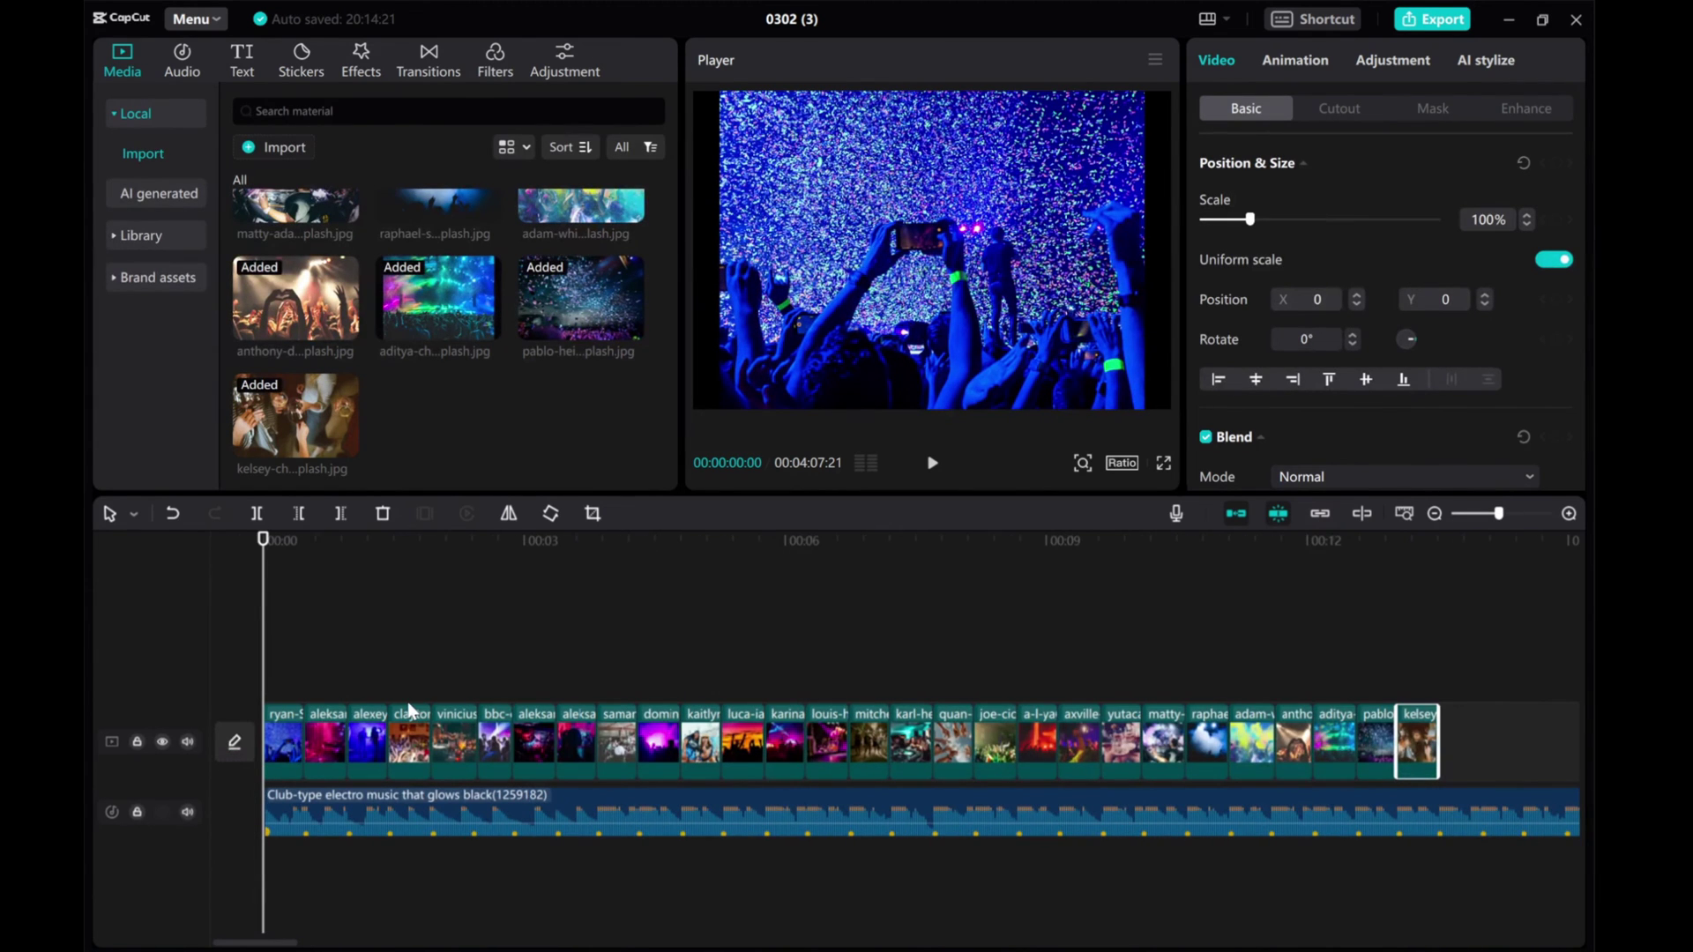
pyautogui.click(932, 463)
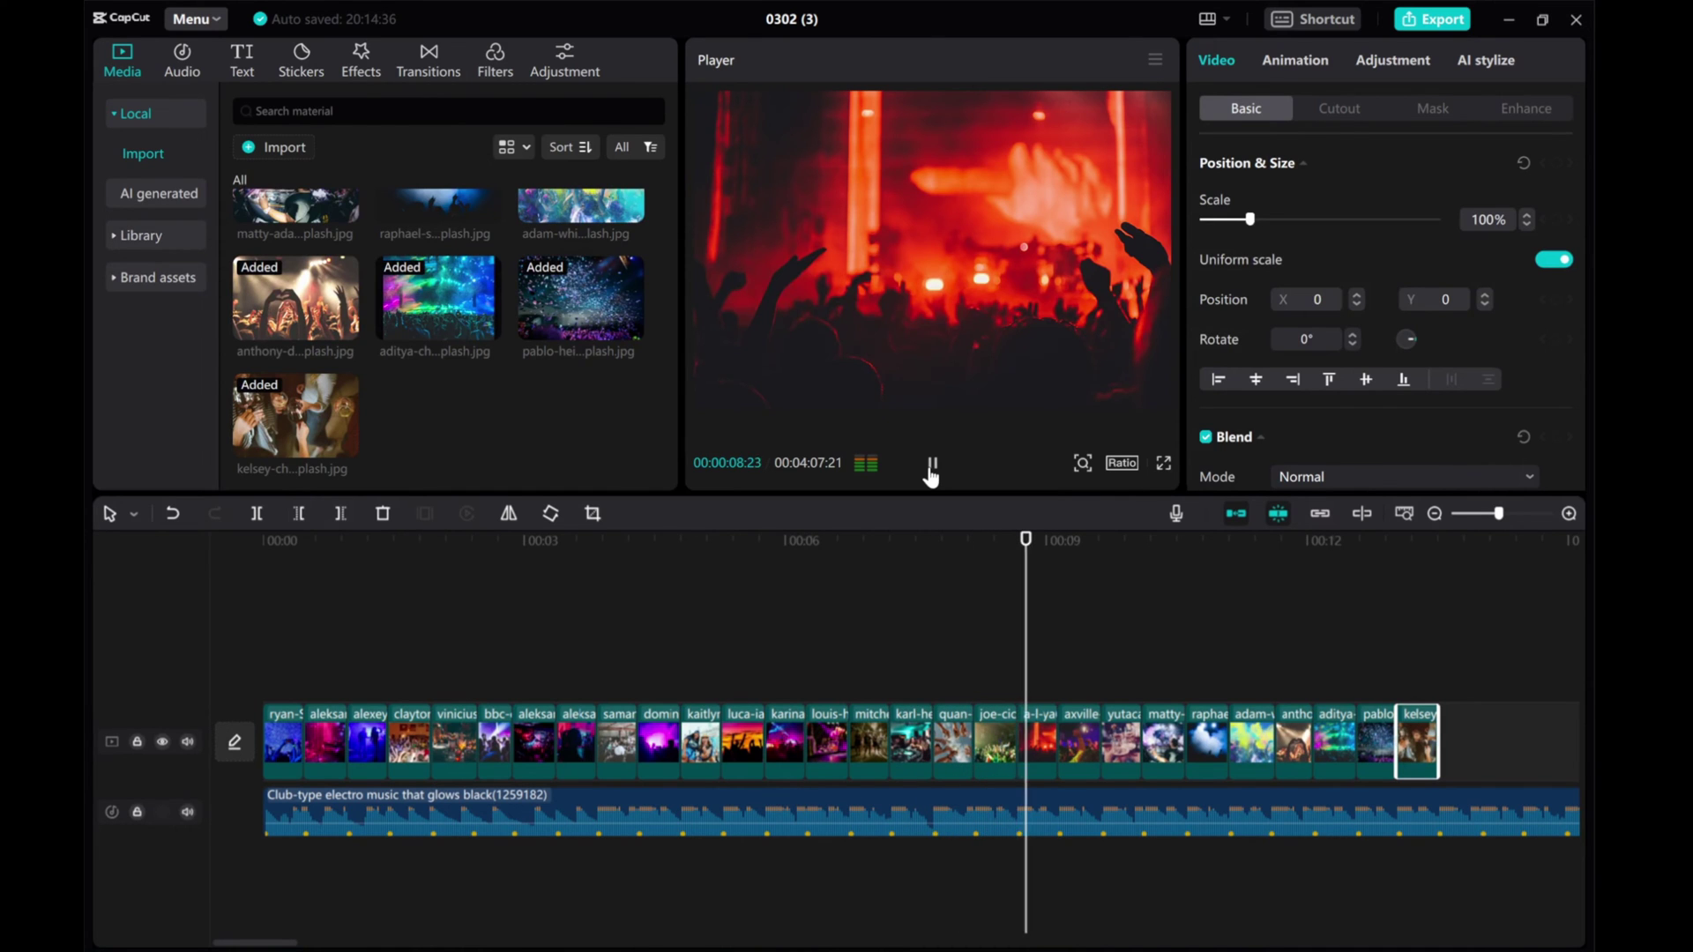
pyautogui.click(931, 468)
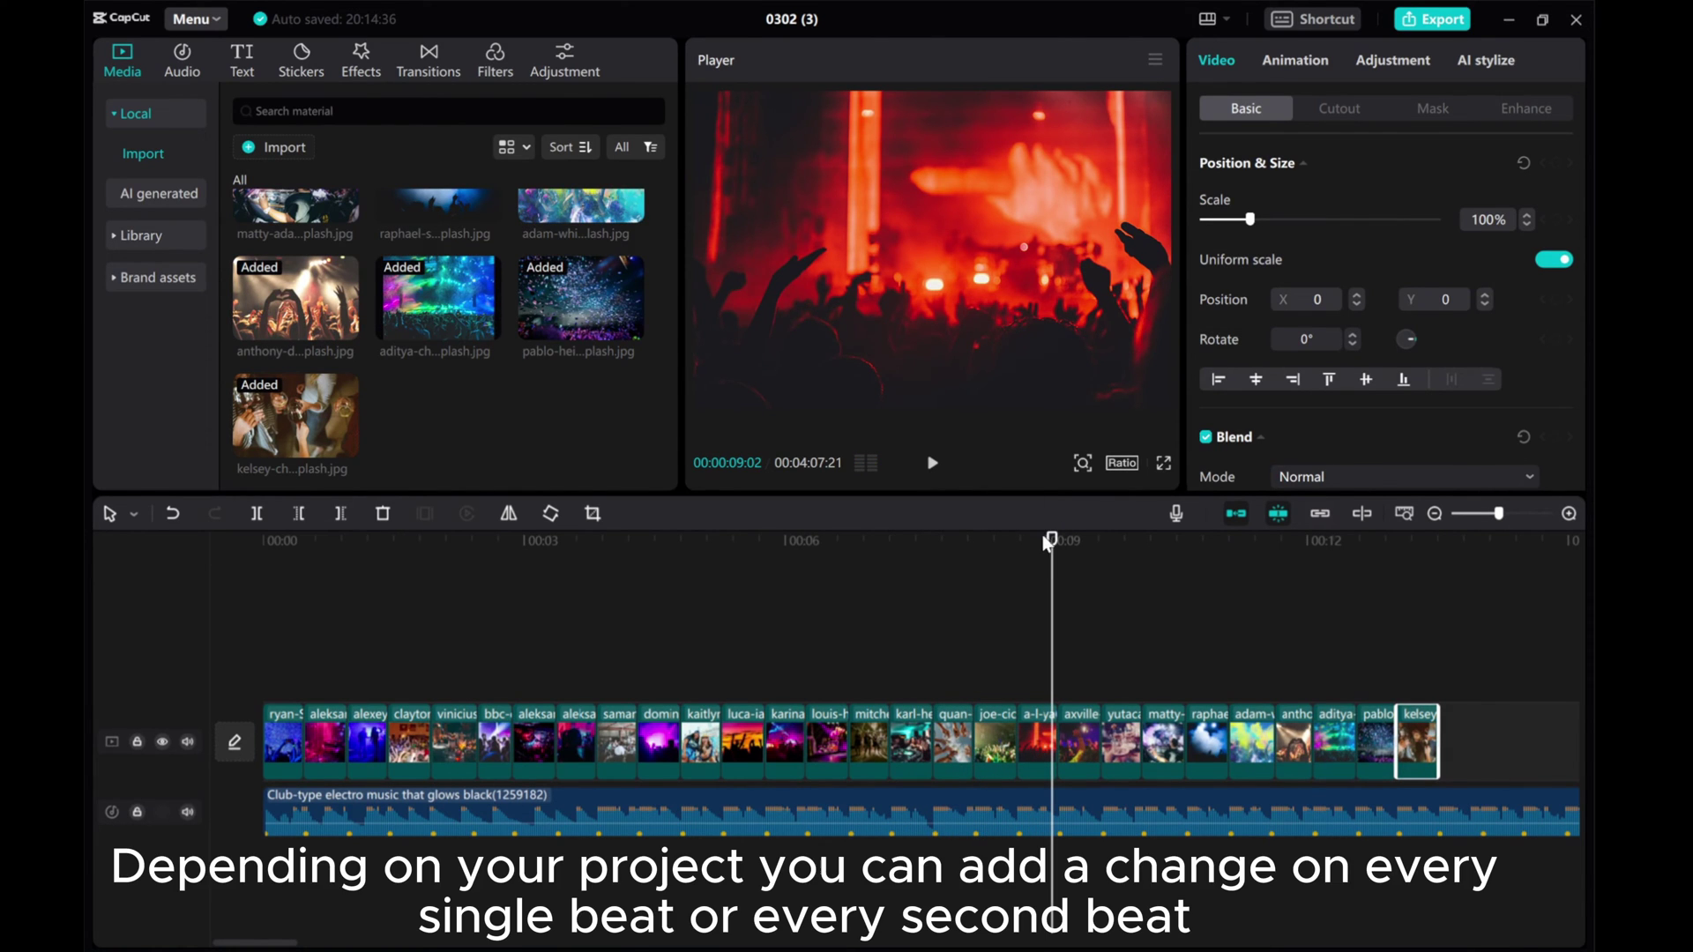
pyautogui.moveTo(1051, 540); pyautogui.dragTo(263, 598)
pyautogui.click(365, 746)
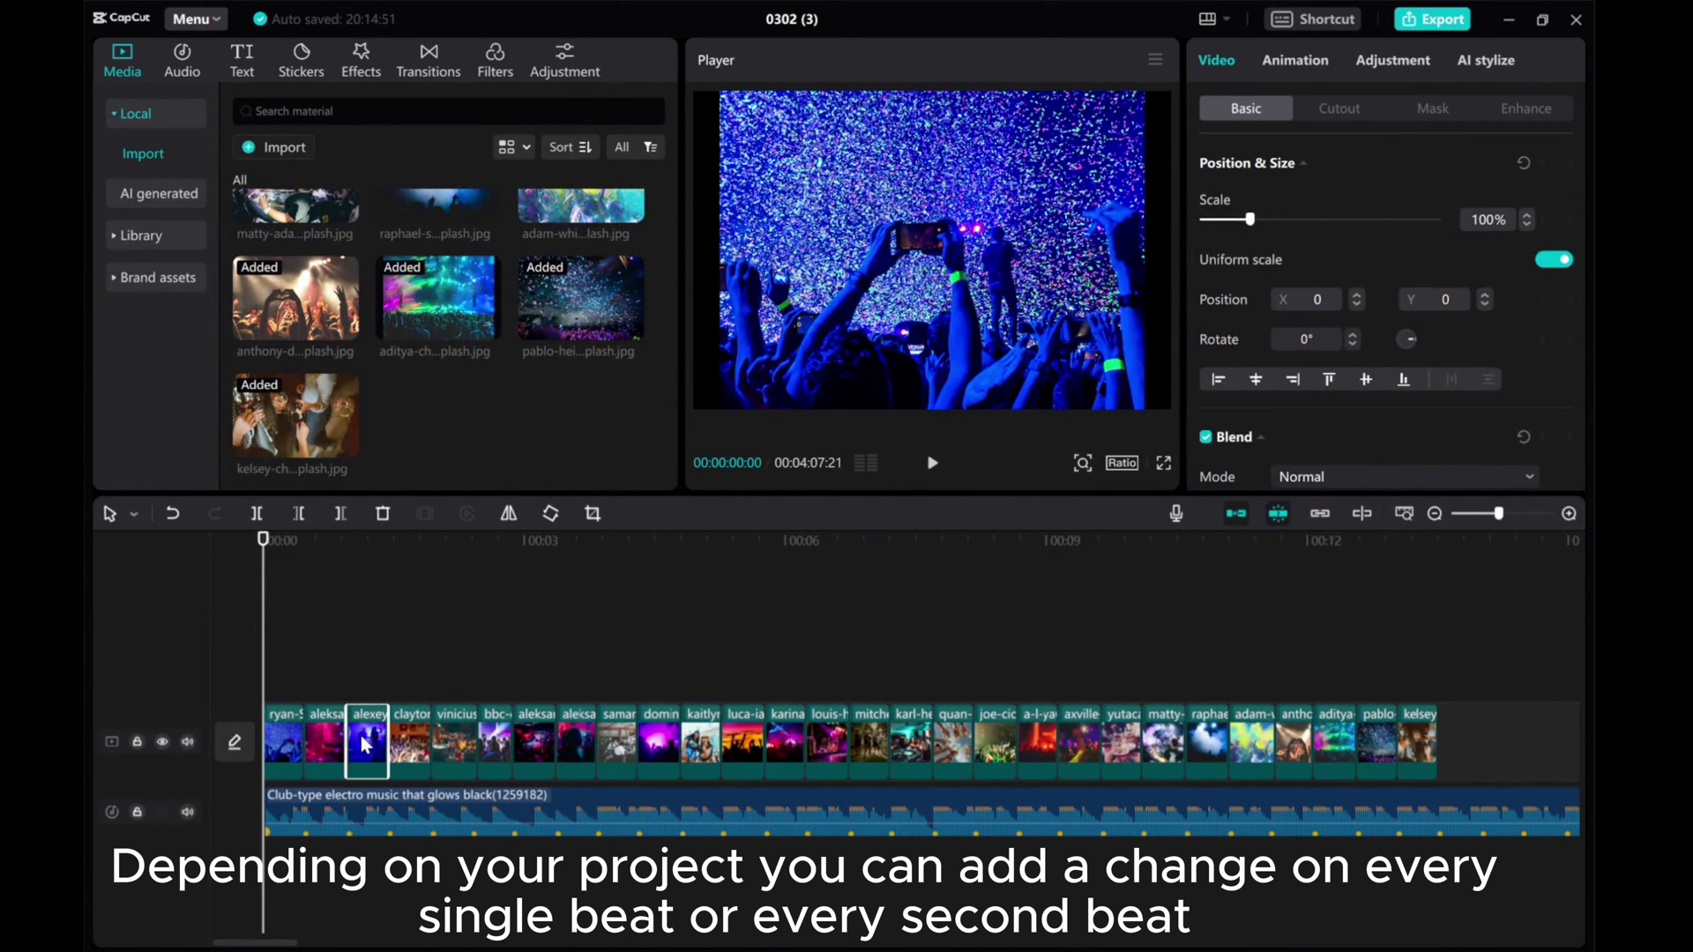
# Step: Replace the third clip, the alexey photo, with the pablo confetti crowd image
pyautogui.moveTo(572, 300); pyautogui.dragTo(360, 740)
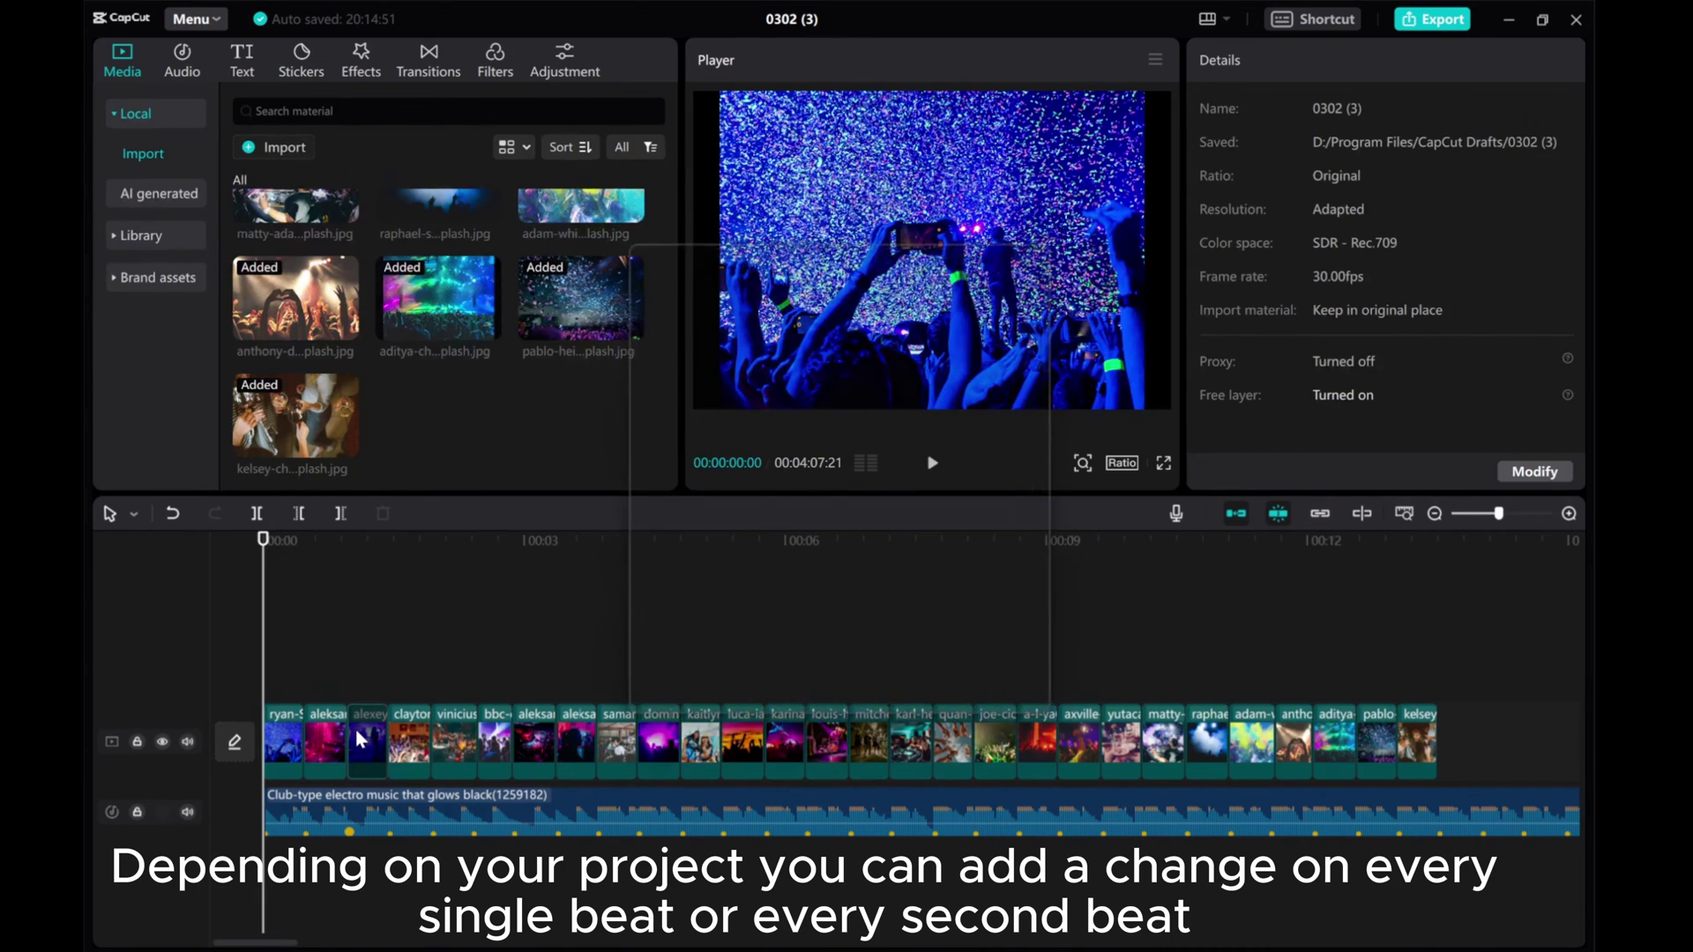
pyautogui.moveTo(359, 740); pyautogui.dragTo(356, 728)
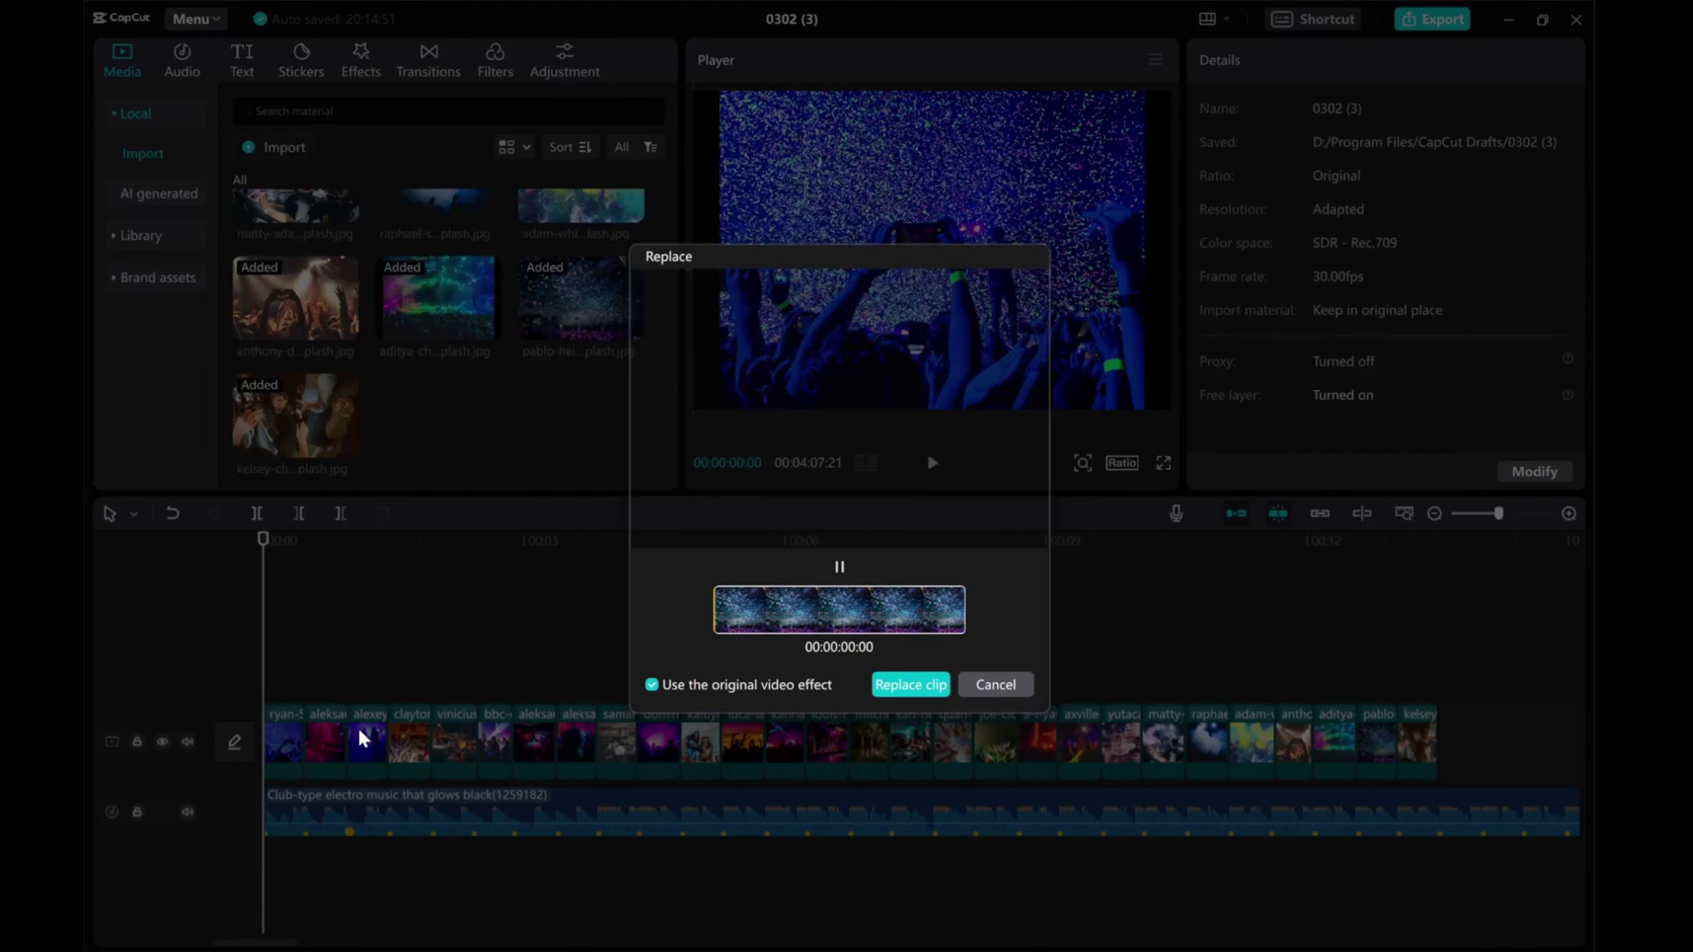
pyautogui.click(911, 685)
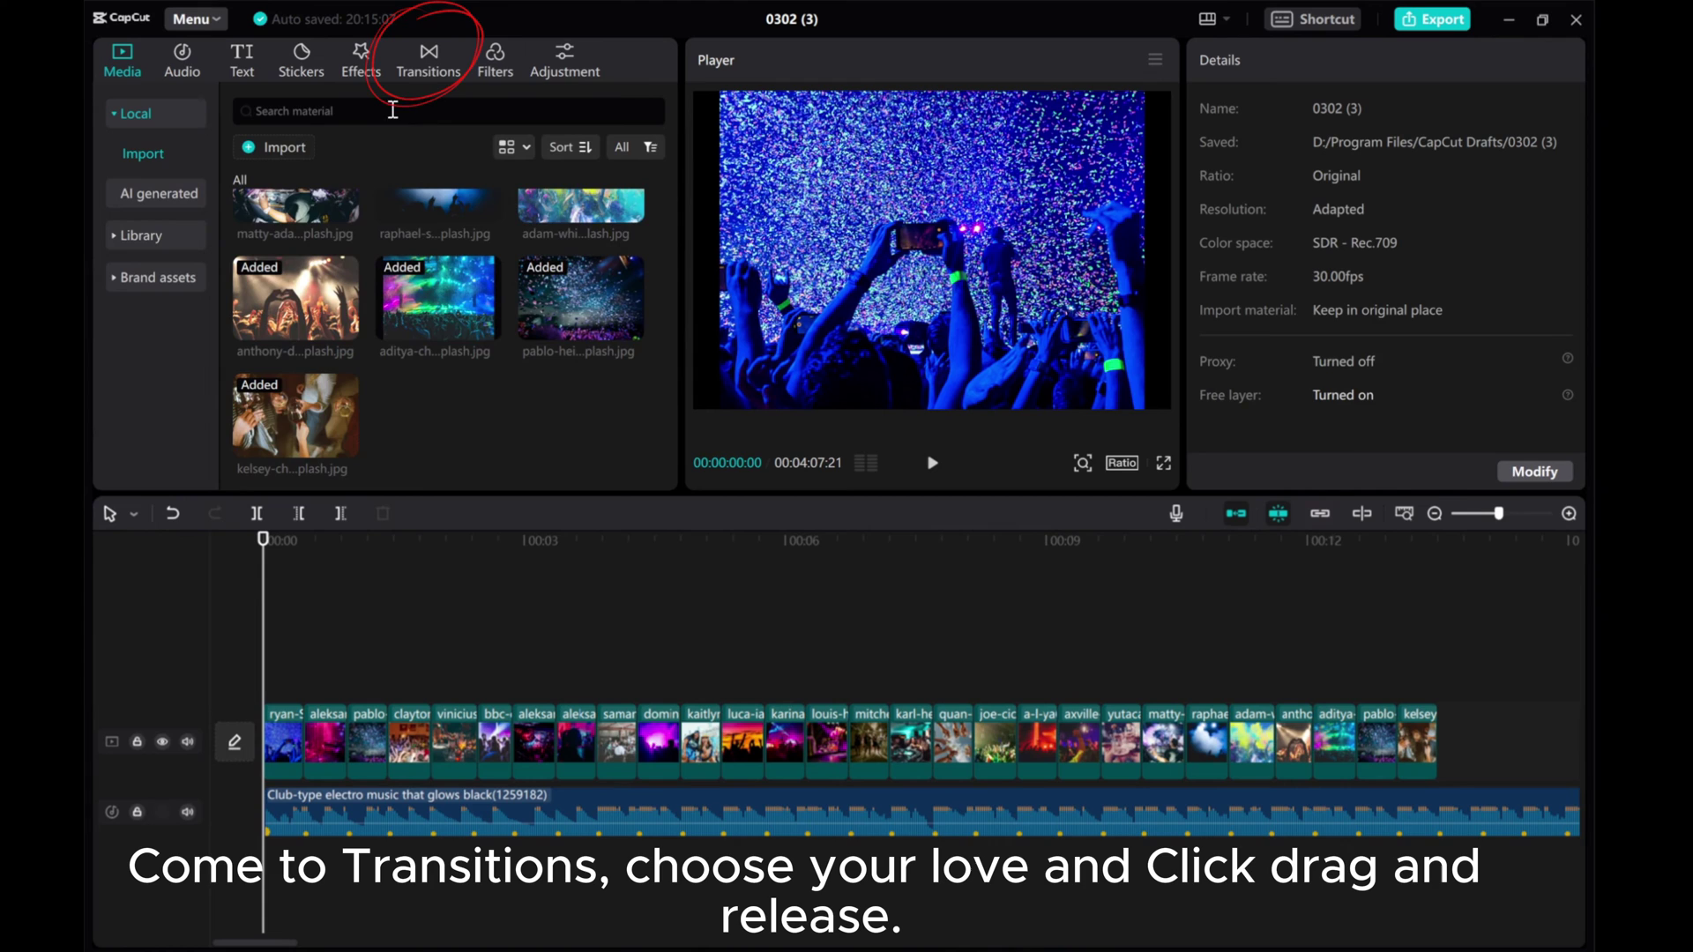
# Step: In the Transitions library, add Bubble Blur and other transitions at the first clip cuts
pyautogui.click(429, 60)
pyautogui.moveTo(377, 176); pyautogui.dragTo(295, 758)
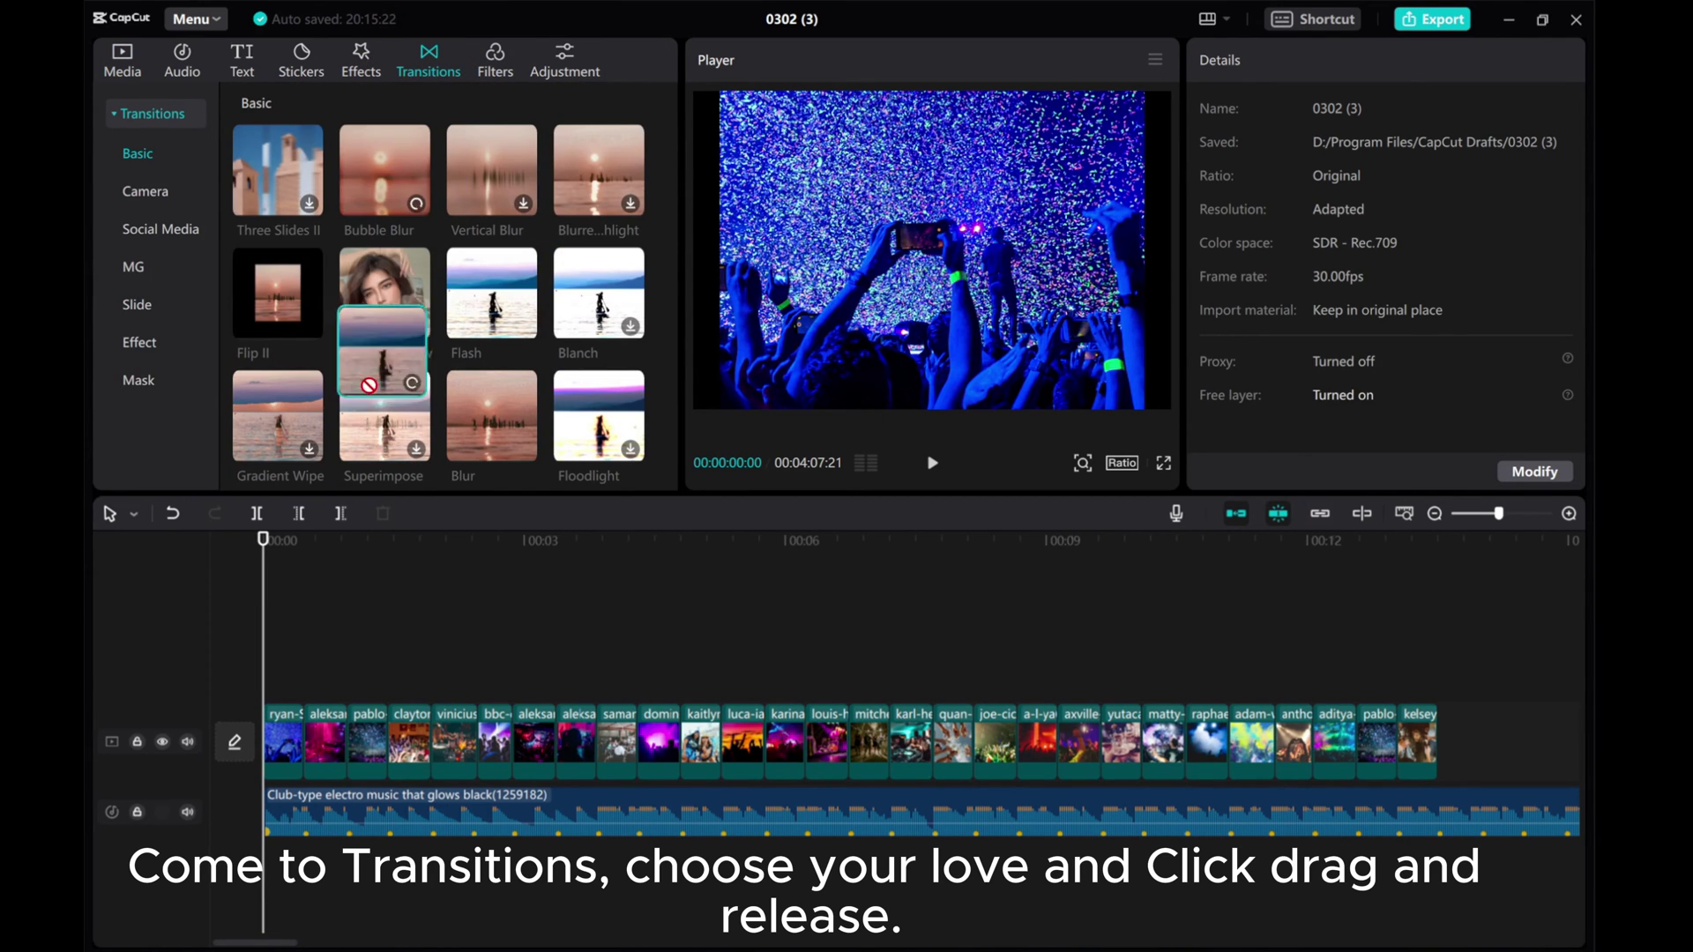
pyautogui.moveTo(491, 291); pyautogui.dragTo(347, 740)
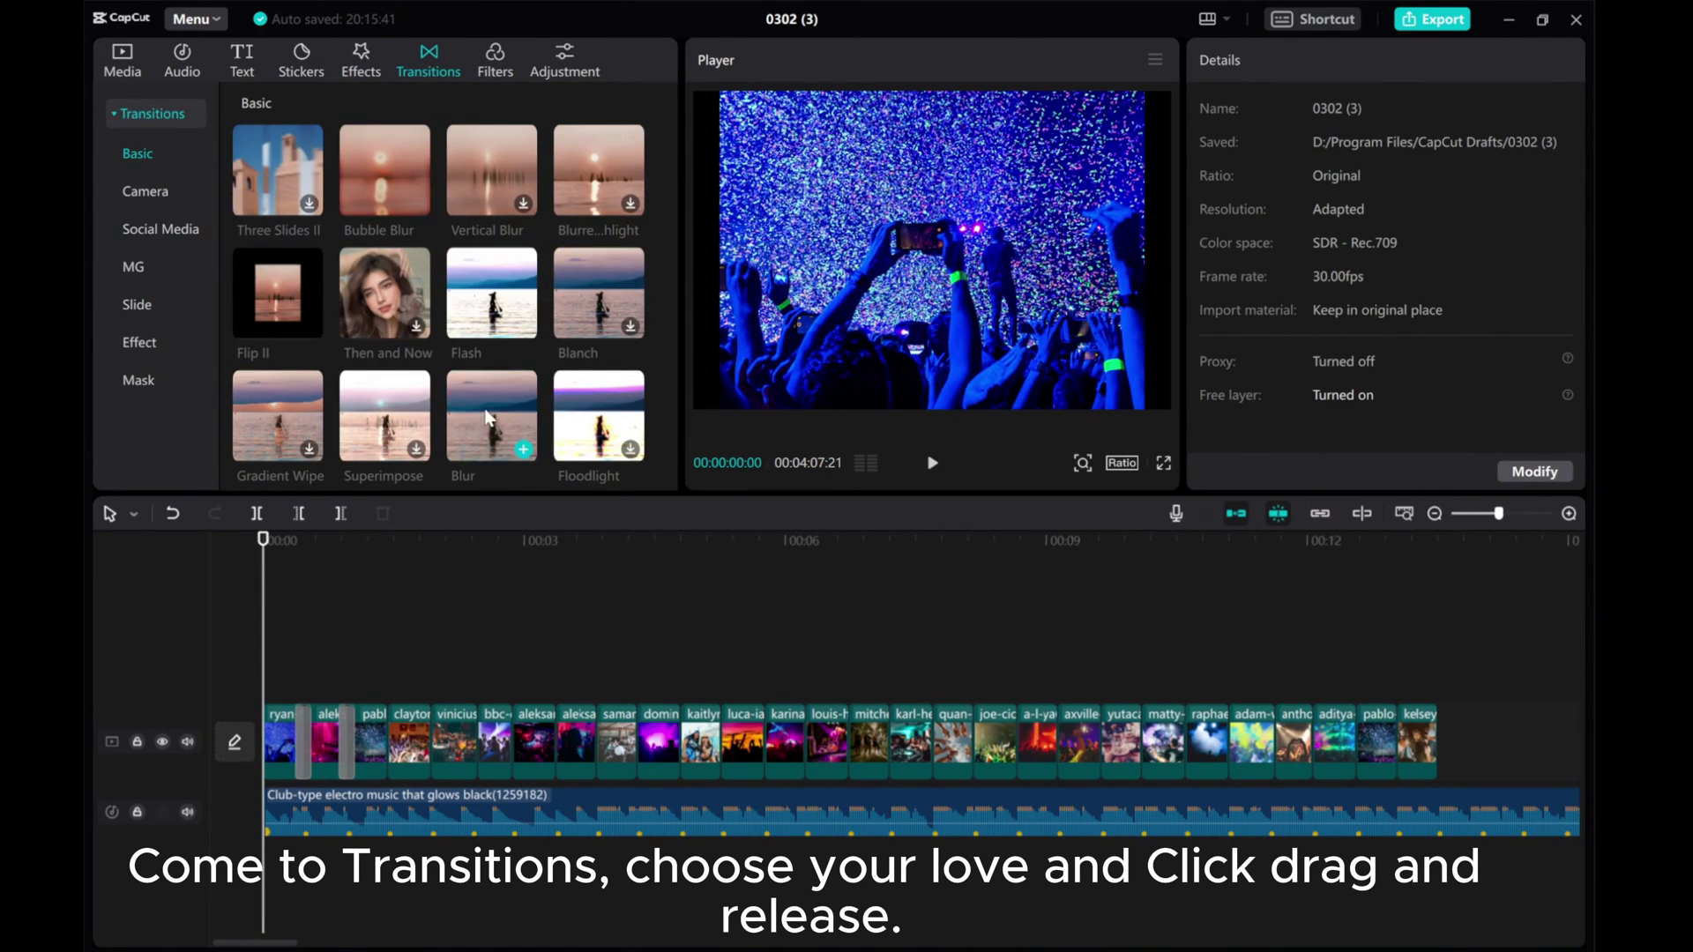
pyautogui.moveTo(491, 415); pyautogui.dragTo(387, 741)
pyautogui.scroll(-2, 472, 233)
pyautogui.moveTo(473, 233); pyautogui.dragTo(430, 741)
pyautogui.scroll(-4, 473, 265)
pyautogui.moveTo(384, 226); pyautogui.dragTo(477, 741)
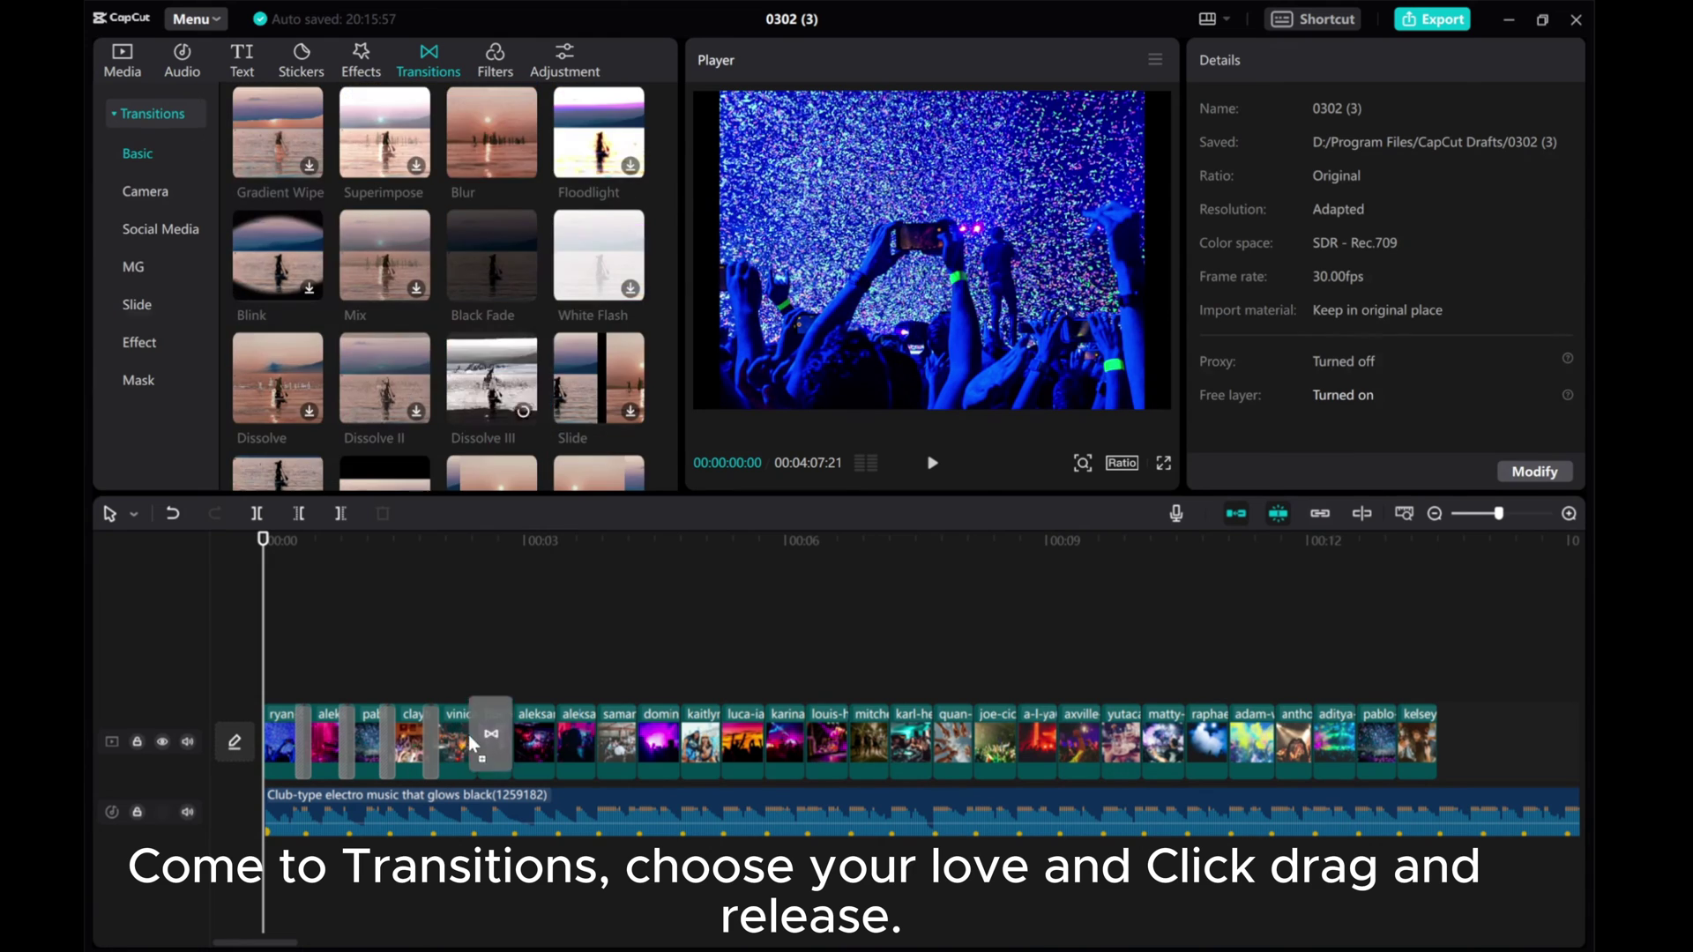
pyautogui.moveTo(491, 190); pyautogui.dragTo(511, 741)
pyautogui.moveTo(491, 313); pyautogui.dragTo(545, 760)
pyautogui.scroll(-5, 615, 372)
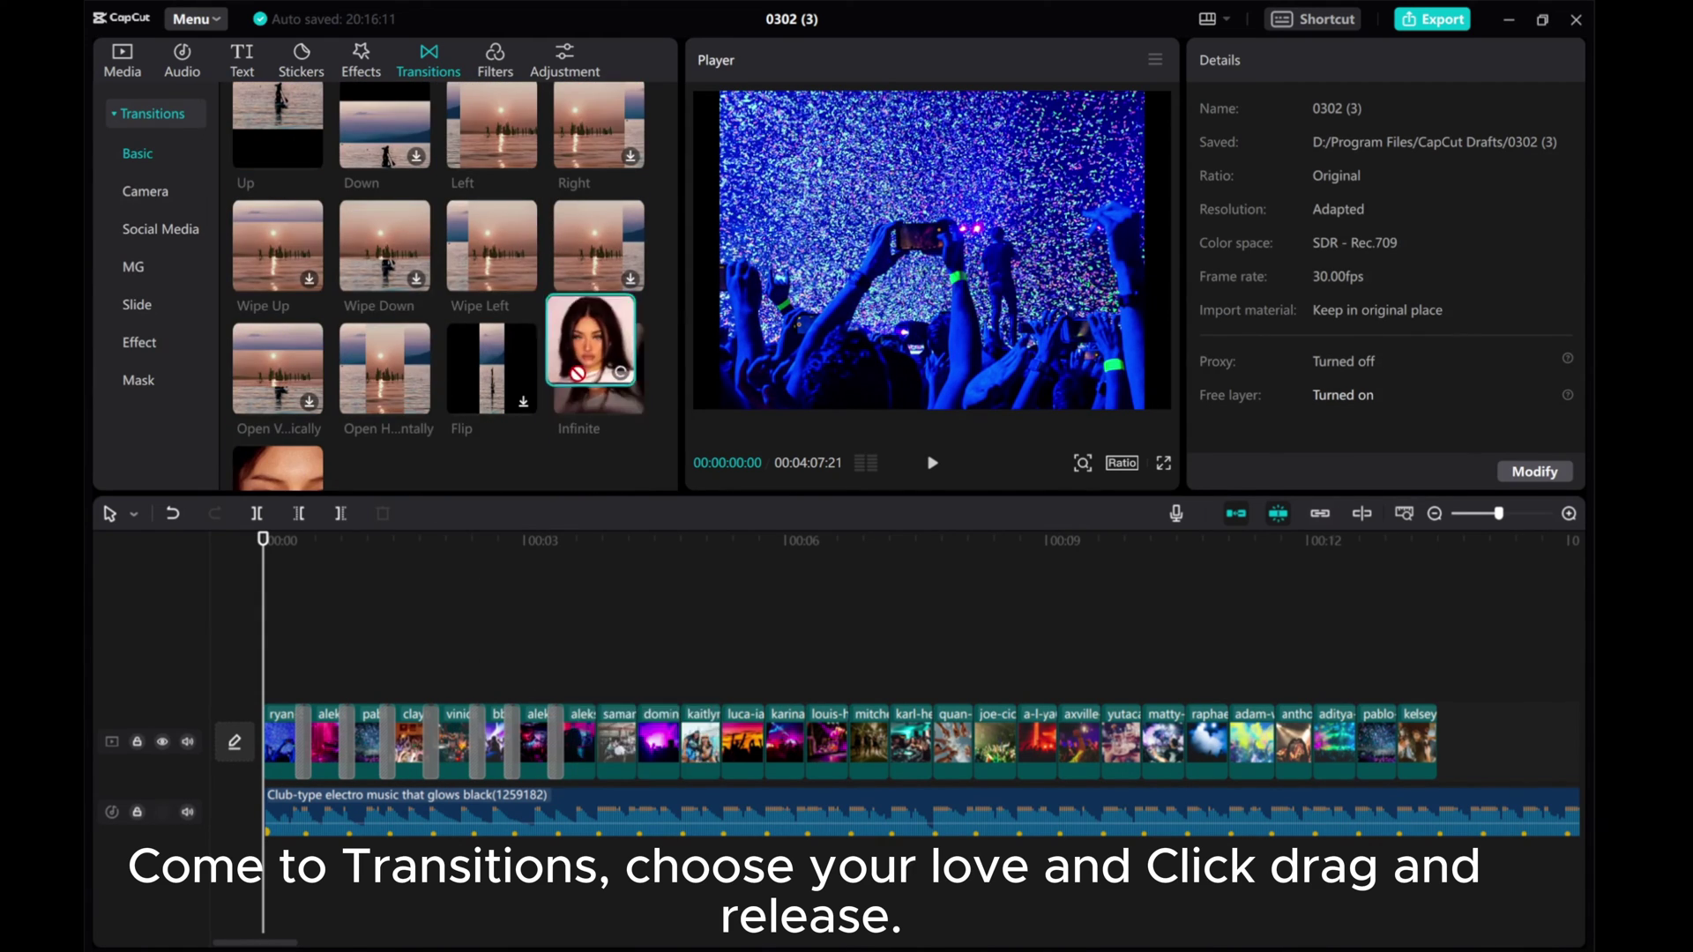
pyautogui.moveTo(598, 273); pyautogui.dragTo(596, 745)
# Step: Add transitions at each clip boundary through the middle of the slideshow
pyautogui.moveTo(276, 406); pyautogui.dragTo(637, 740)
pyautogui.scroll(-5, 461, 379)
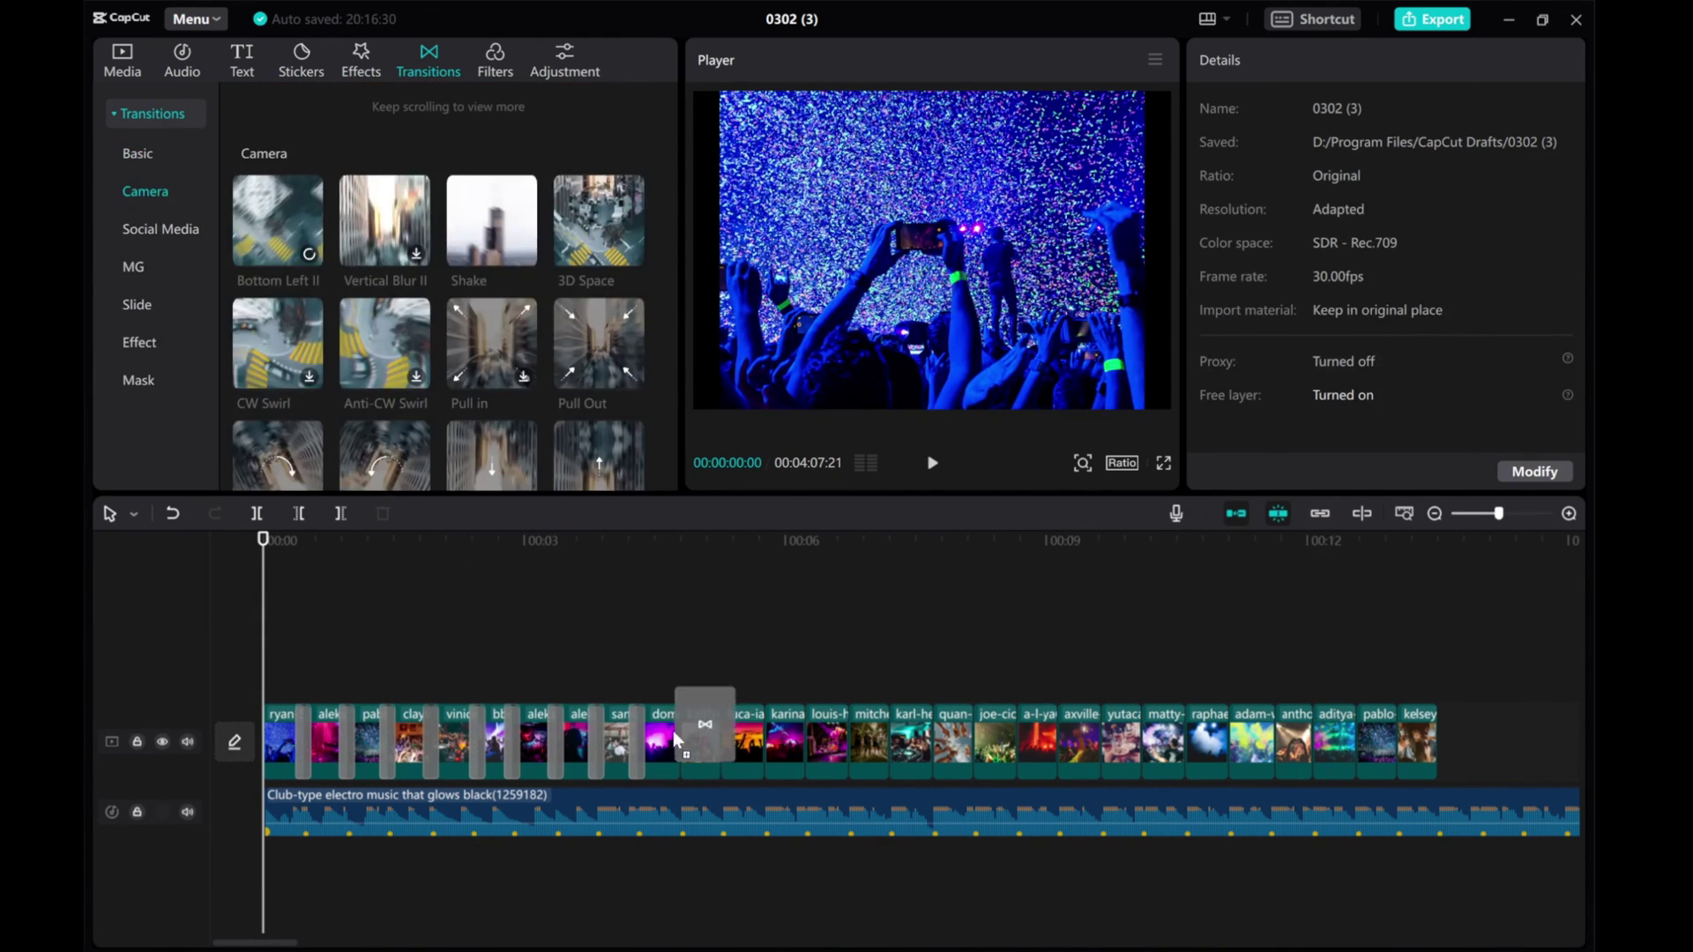
pyautogui.moveTo(384, 221); pyautogui.dragTo(678, 741)
pyautogui.moveTo(385, 220); pyautogui.dragTo(720, 741)
pyautogui.moveTo(491, 344); pyautogui.dragTo(764, 741)
pyautogui.moveTo(491, 344); pyautogui.dragTo(809, 749)
pyautogui.moveTo(384, 344); pyautogui.dragTo(848, 740)
pyautogui.moveTo(491, 344); pyautogui.dragTo(888, 741)
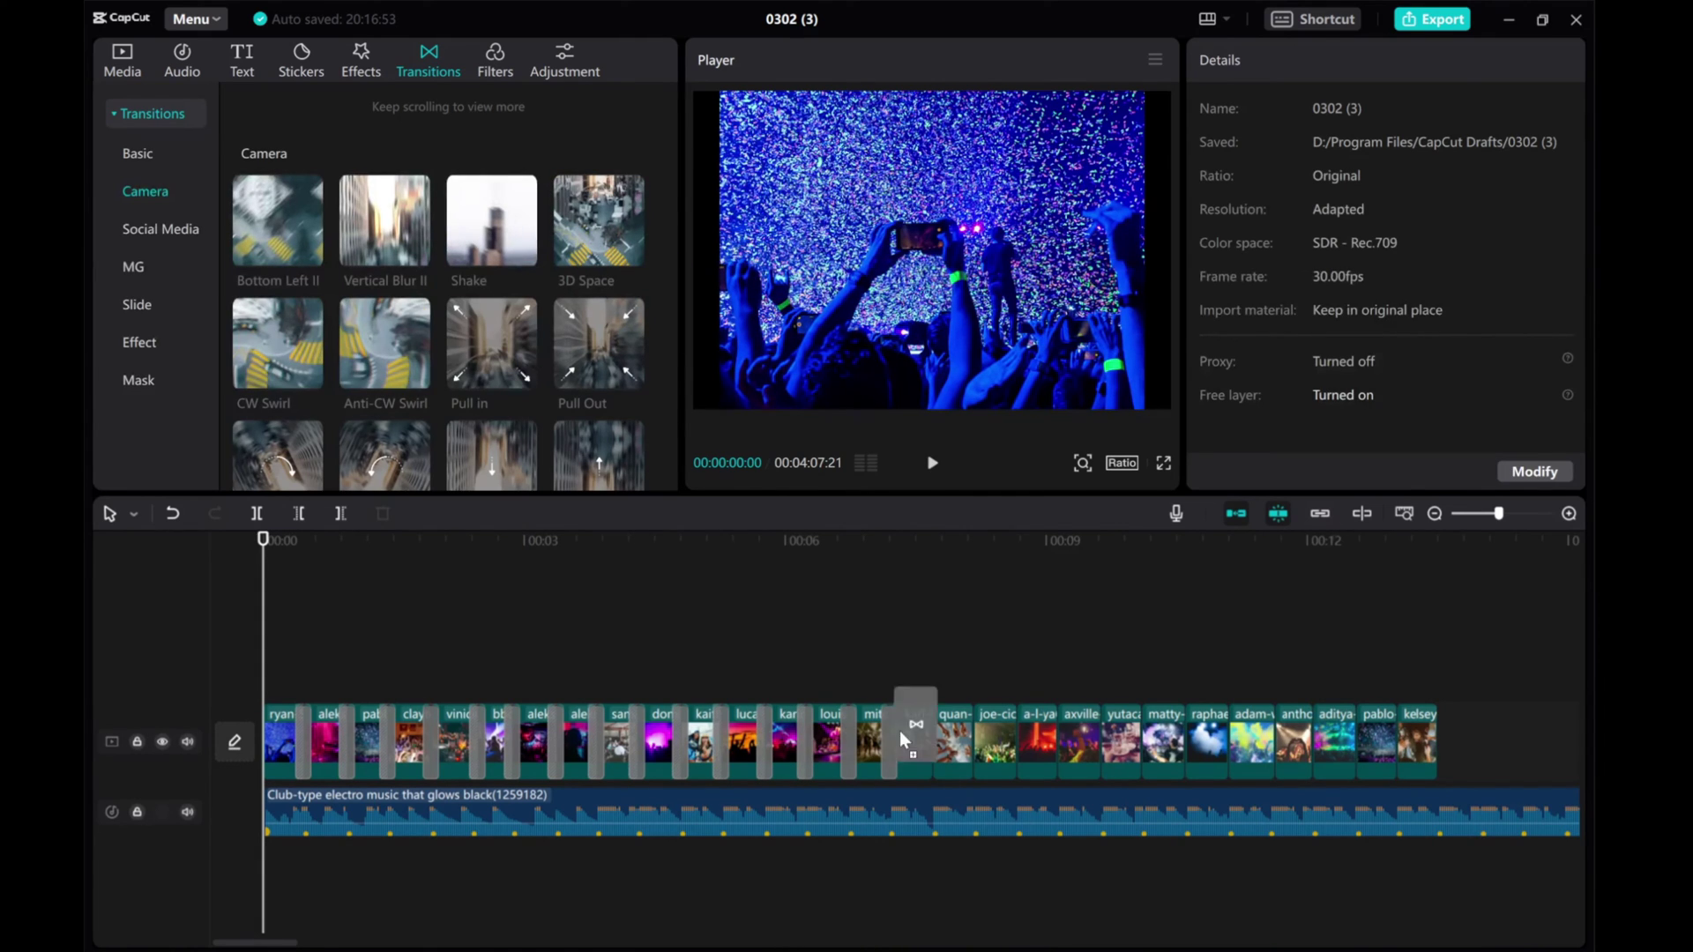
pyautogui.moveTo(598, 343)
pyautogui.mouseDown()
pyautogui.moveTo(932, 741)
pyautogui.moveTo(972, 740)
pyautogui.mouseUp()
pyautogui.scroll(-1, 491, 353)
pyautogui.moveTo(492, 248); pyautogui.dragTo(1014, 740)
# Step: Add transitions to the later cuts, including a Slide transition between the final clips
pyautogui.scroll(-3, 608, 370)
pyautogui.moveTo(491, 273); pyautogui.dragTo(1056, 740)
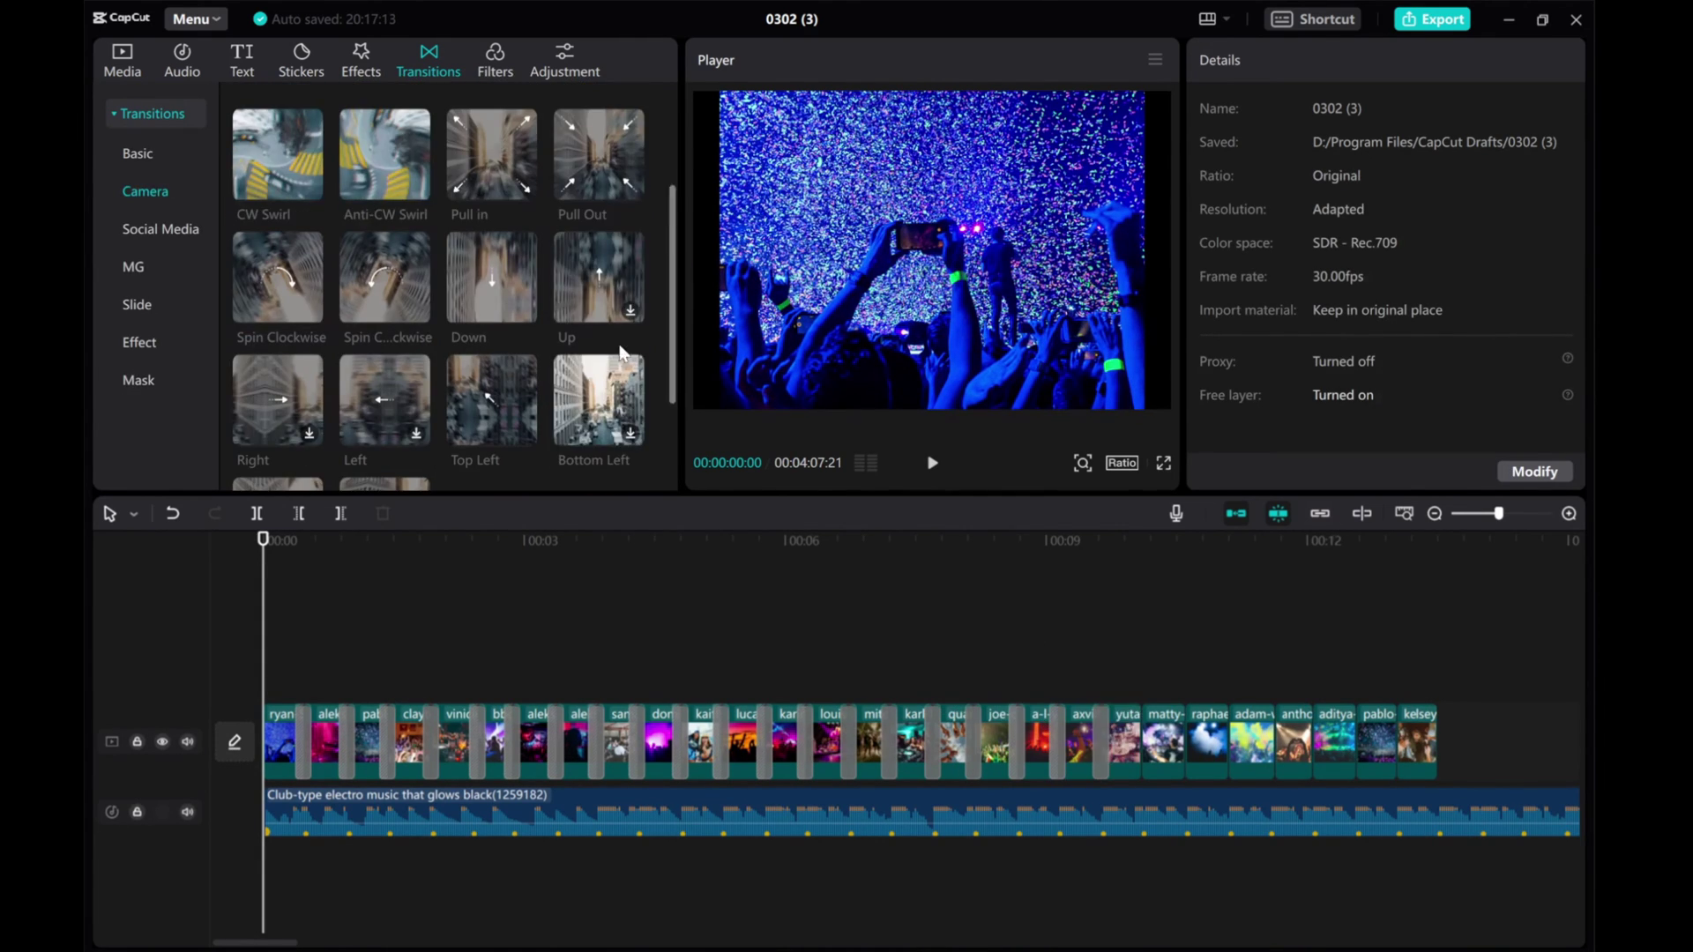
pyautogui.moveTo(599, 273); pyautogui.dragTo(1099, 741)
pyautogui.moveTo(491, 274); pyautogui.dragTo(1140, 740)
pyautogui.moveTo(384, 273); pyautogui.dragTo(1184, 741)
pyautogui.scroll(-3, 468, 420)
pyautogui.scroll(-3, 469, 419)
pyautogui.scroll(-2, 493, 389)
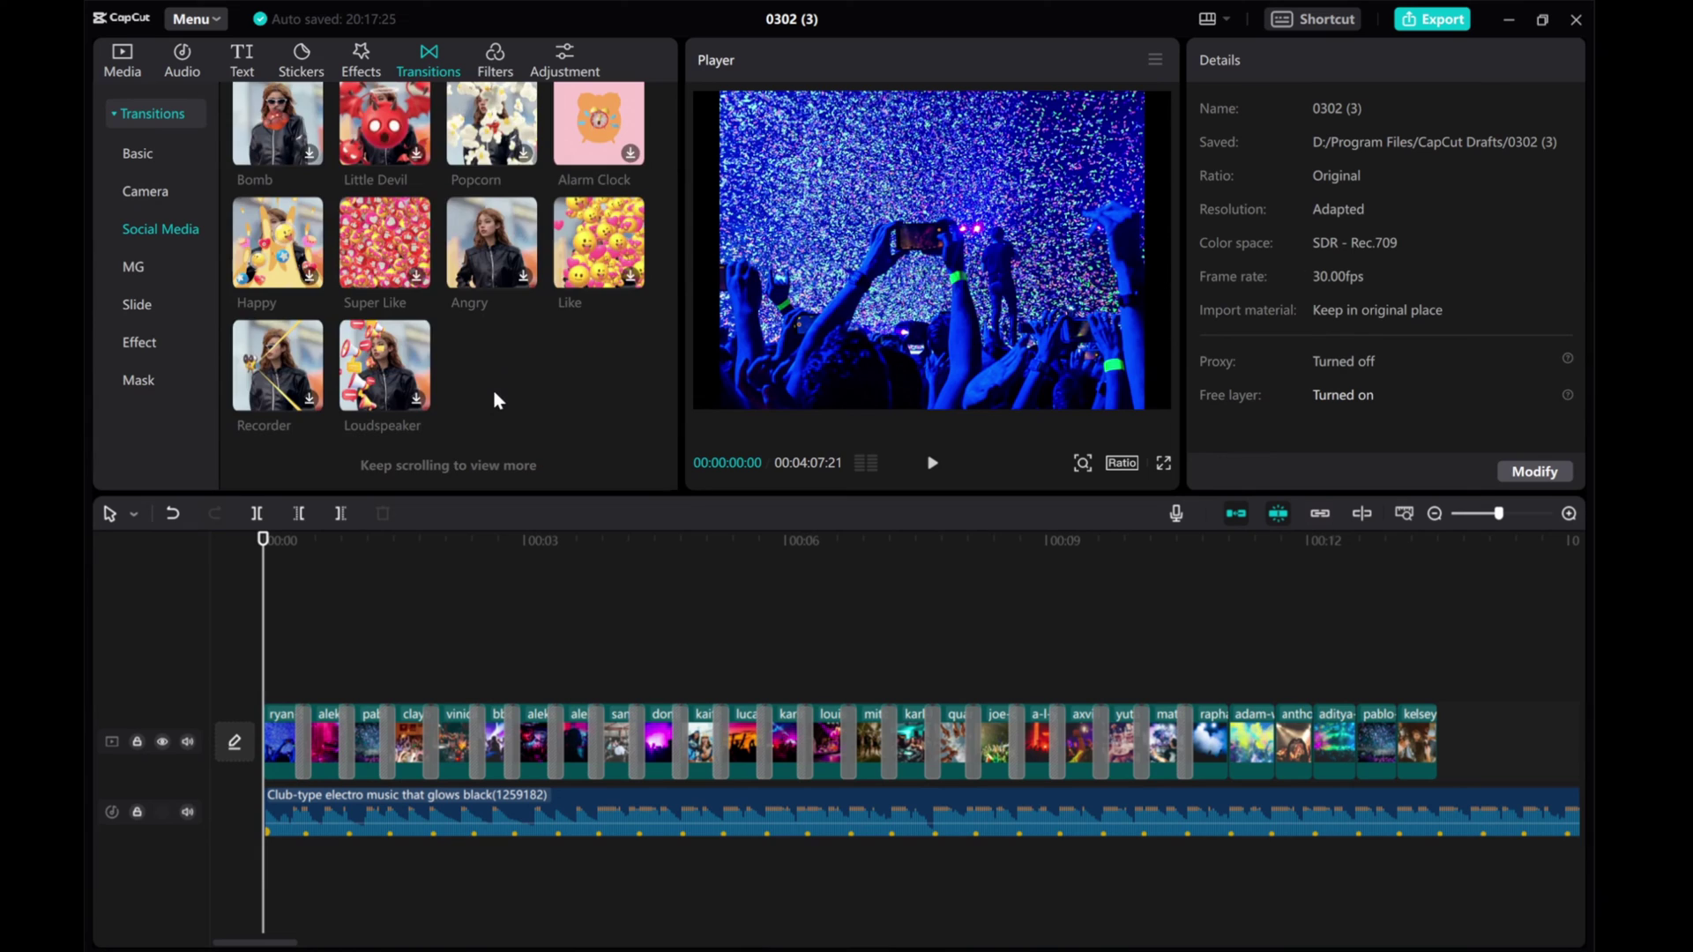
pyautogui.scroll(-3, 493, 389)
pyautogui.scroll(-2, 462, 348)
pyautogui.click(141, 306)
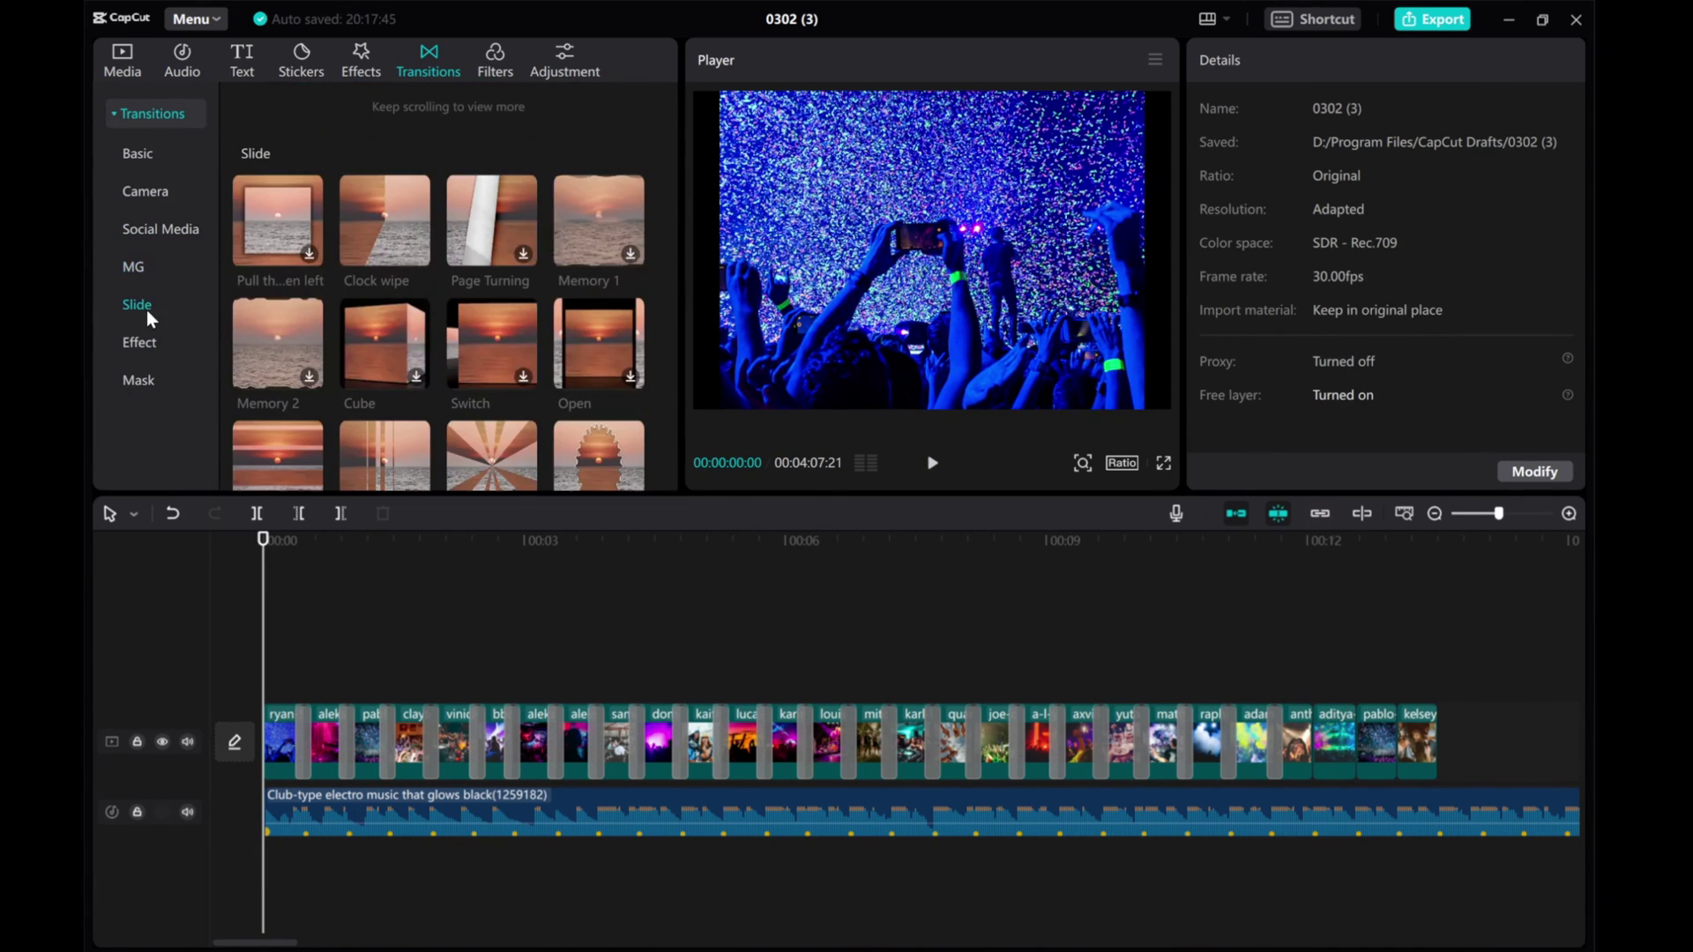
pyautogui.moveTo(491, 371); pyautogui.dragTo(1355, 746)
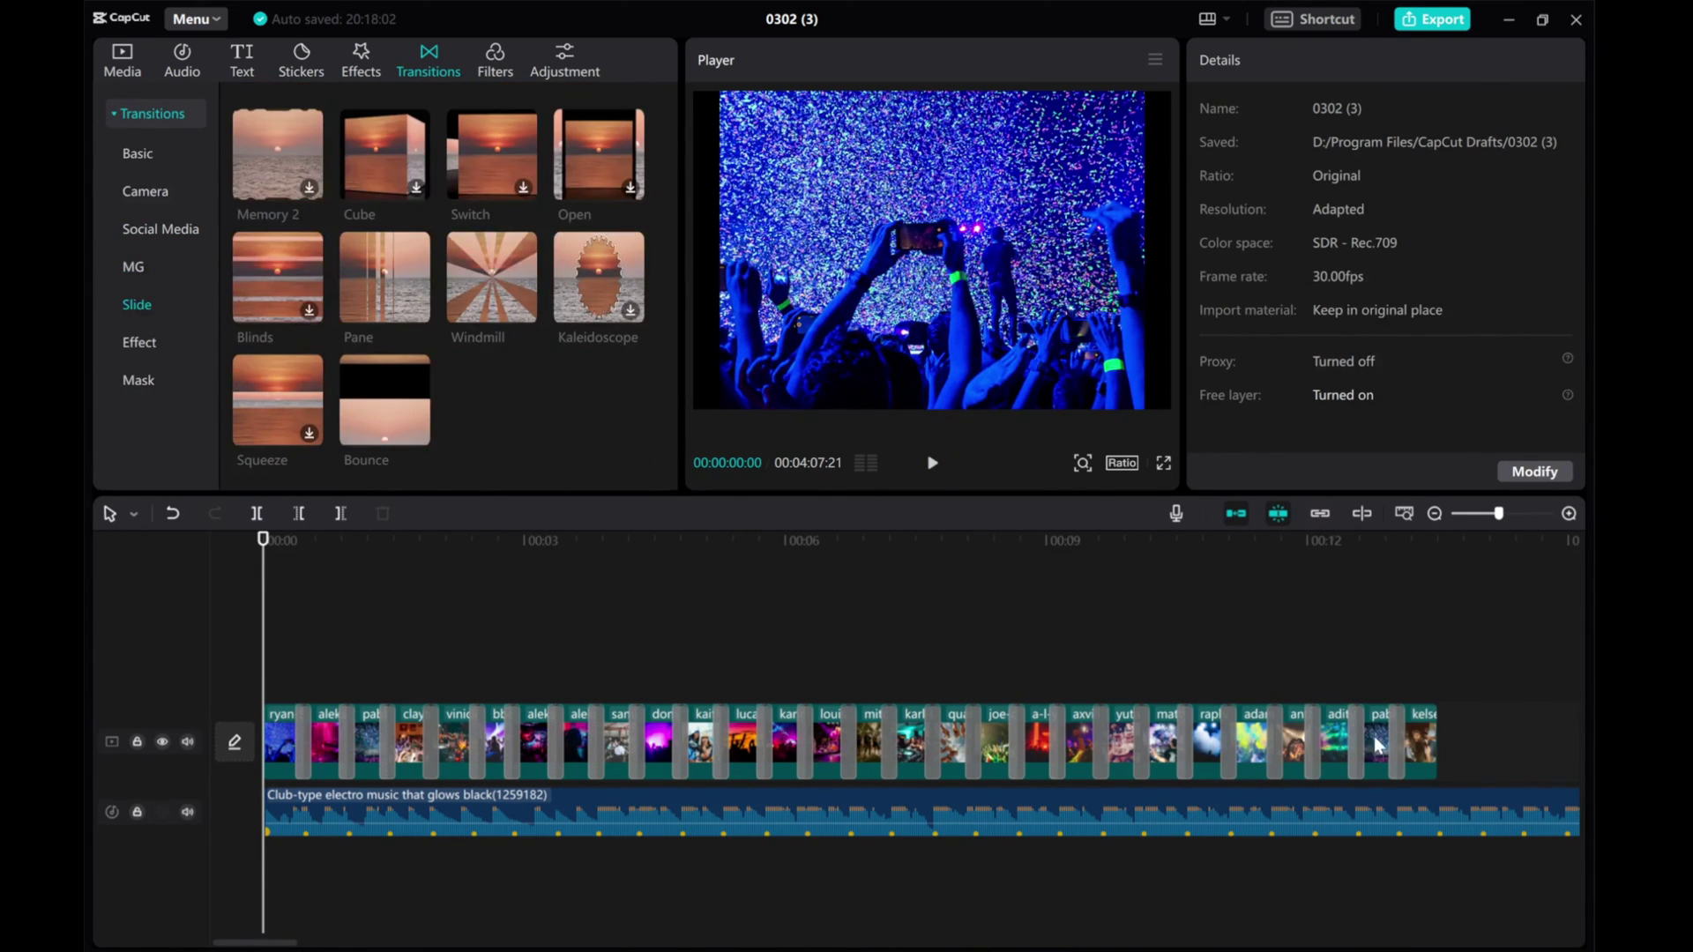
pyautogui.click(931, 466)
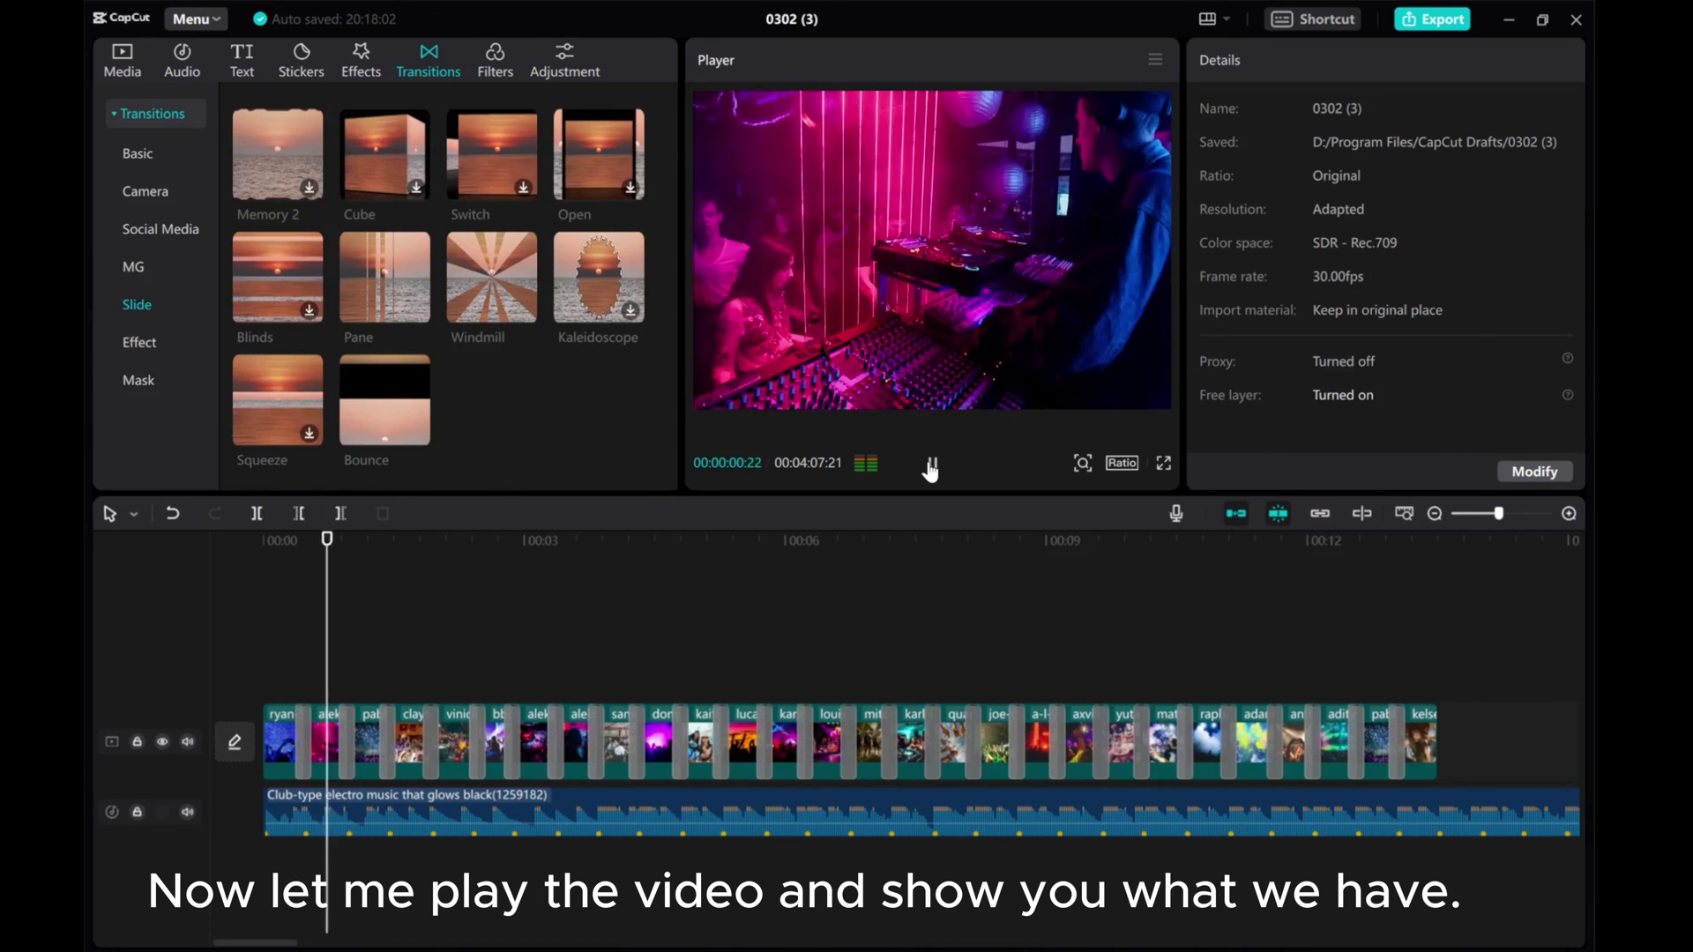